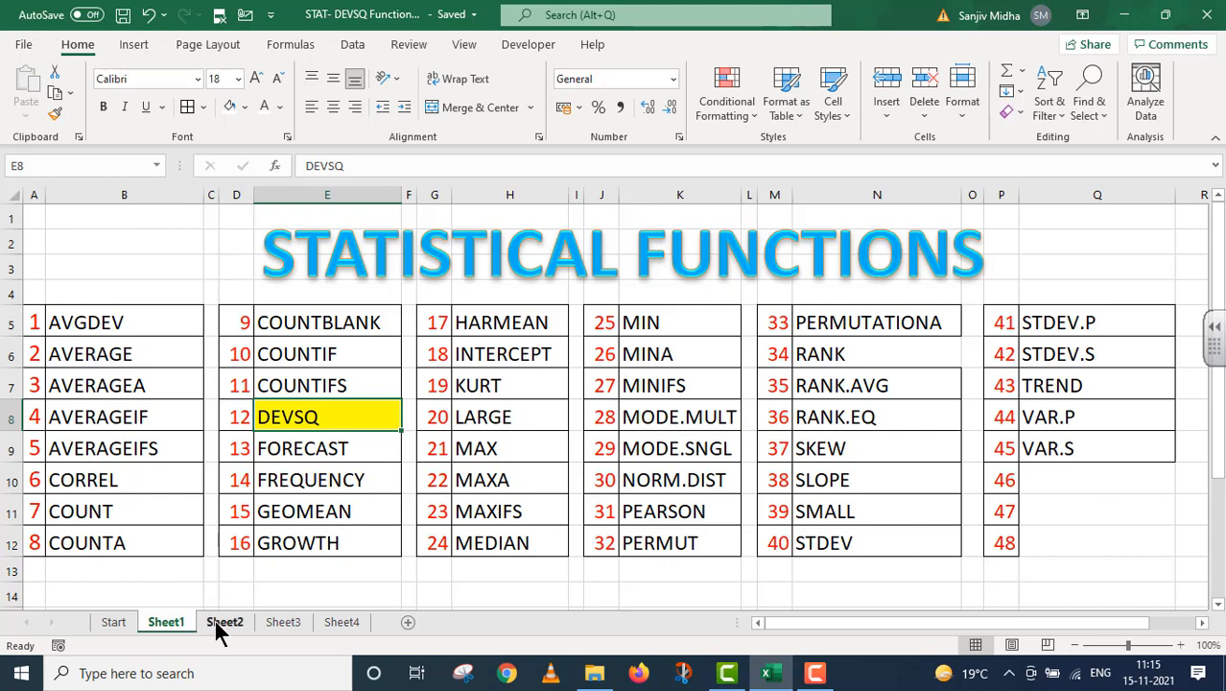
On Sheet4, fill the Data cells B5:B14 with the series 10 to 100 in increments of 10.
left_click(220, 627)
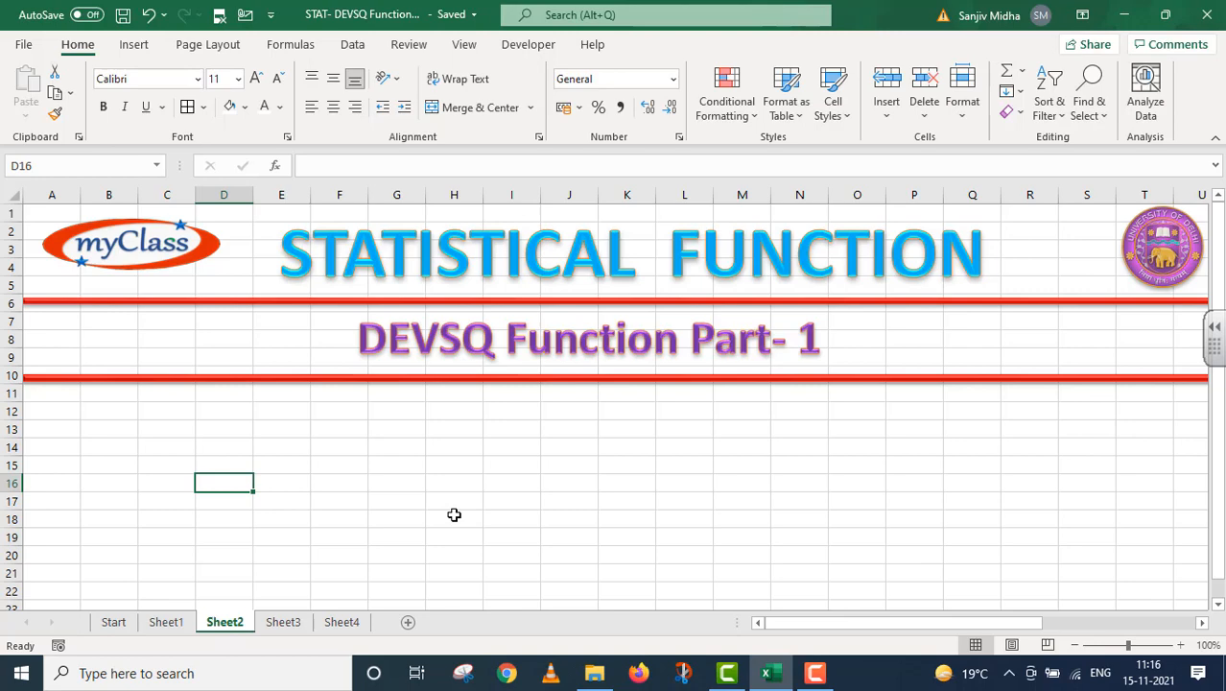
left_click(341, 621)
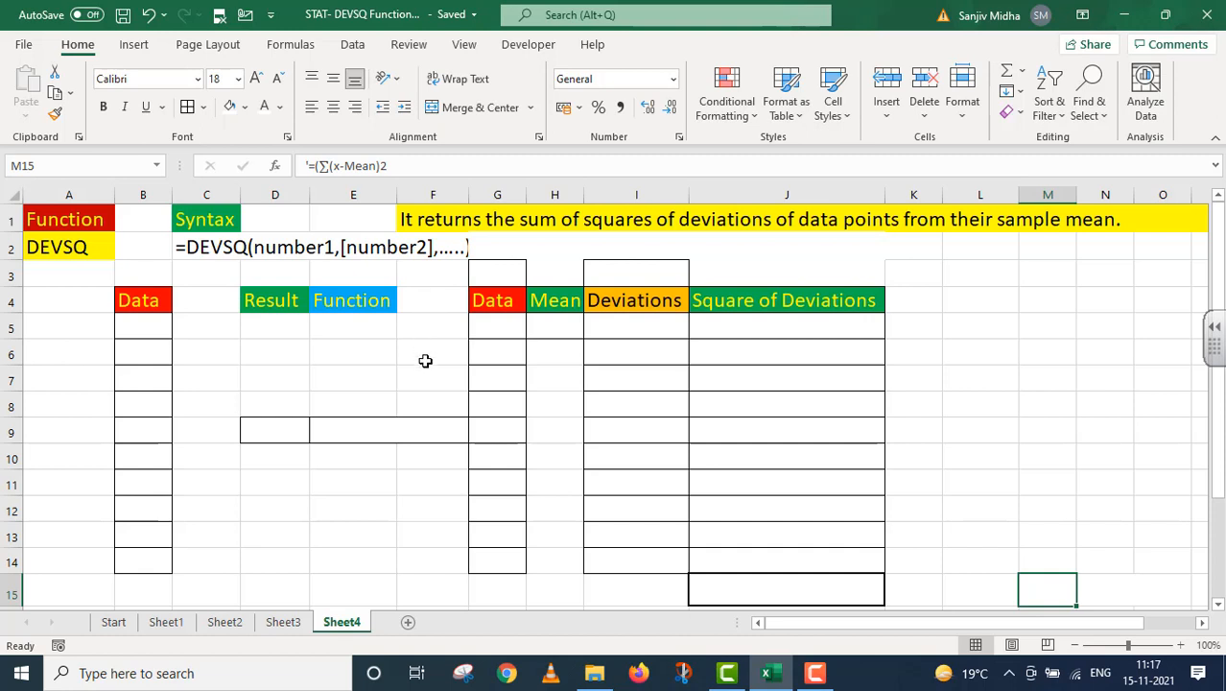
left_click(156, 323)
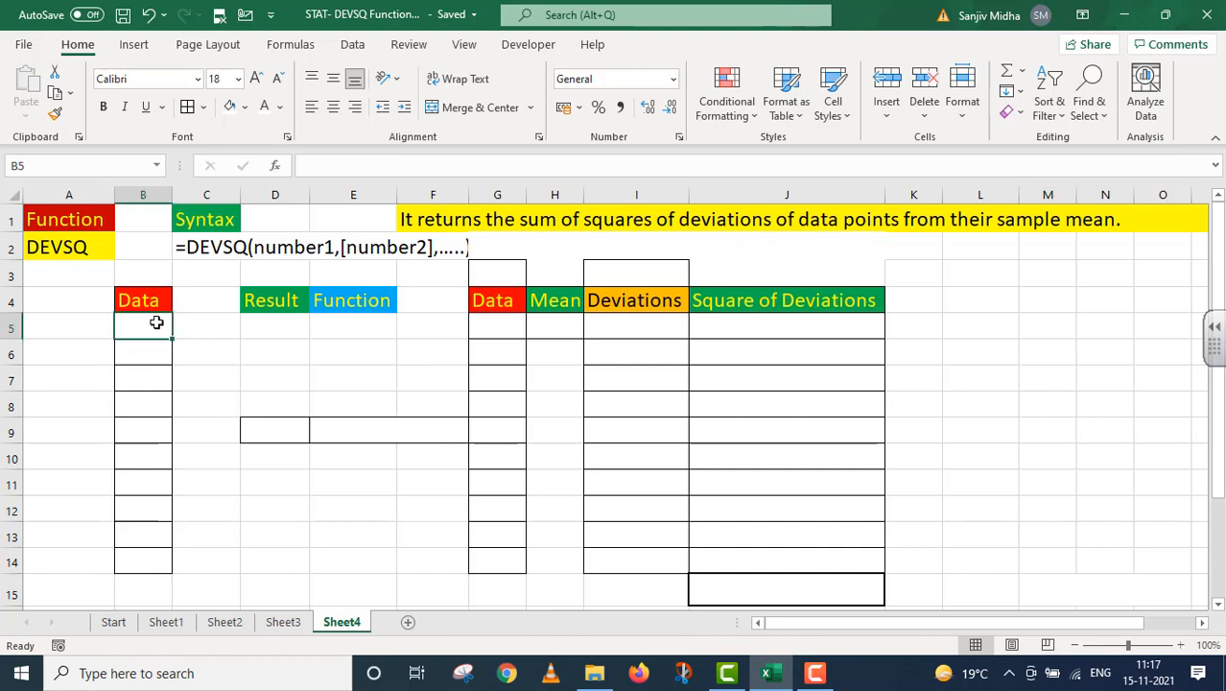
type("10")
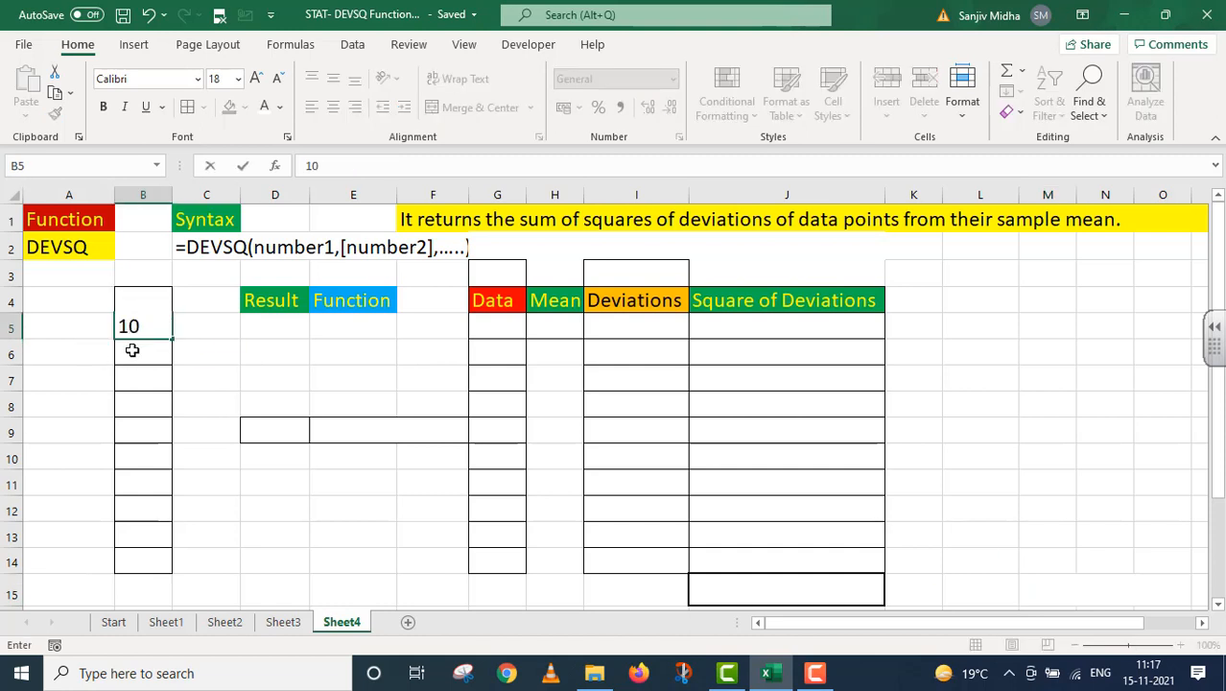
left_click(132, 351)
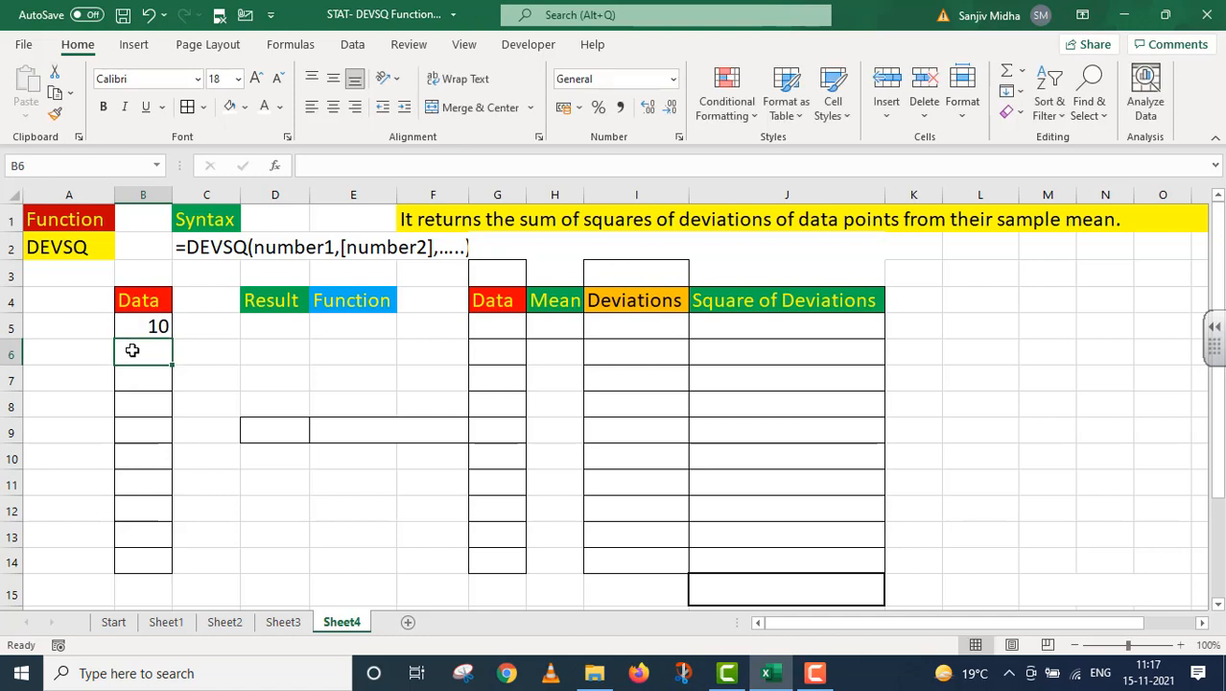
type("20")
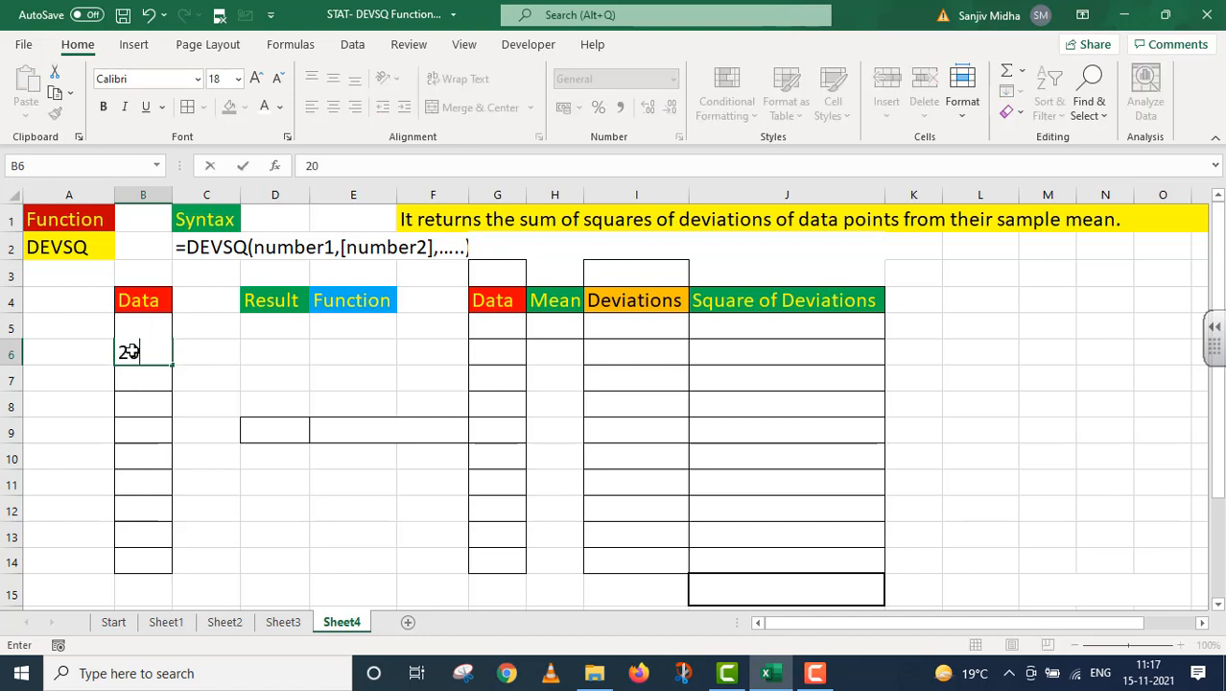
left_click(154, 384)
left_click_drag(154, 325, 159, 563)
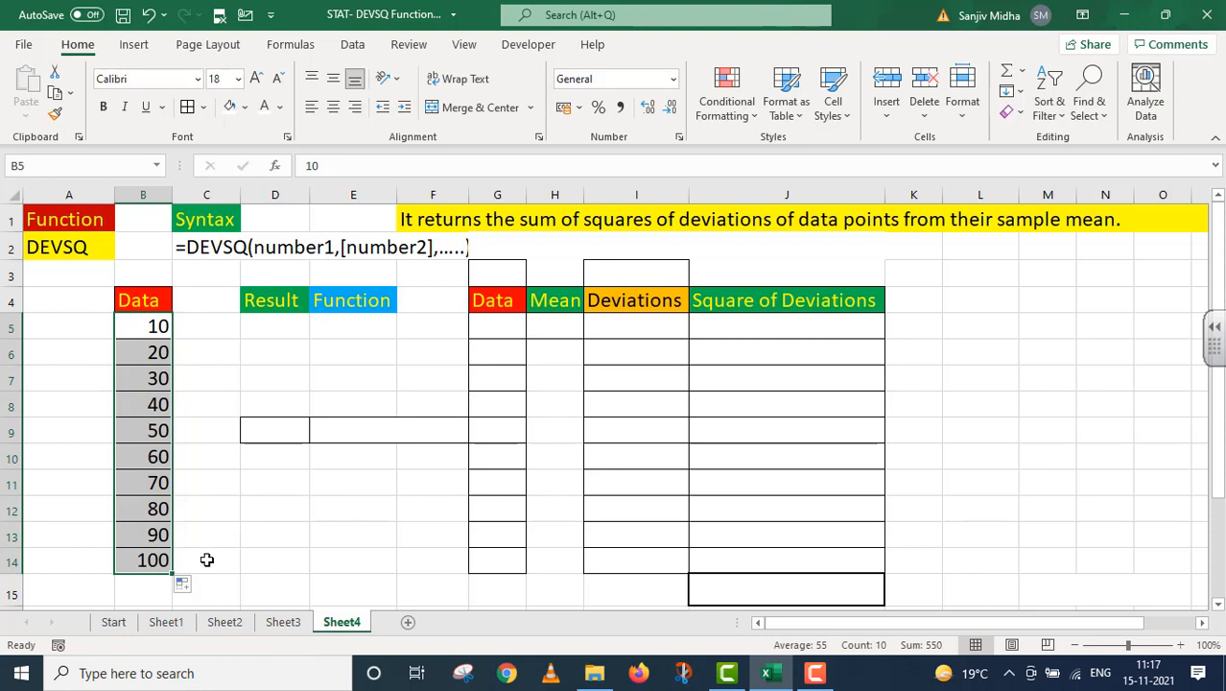
Enter the formula =DEVSQ(B5:B14) in the Result cell D5.
left_click(269, 326)
double_click(269, 327)
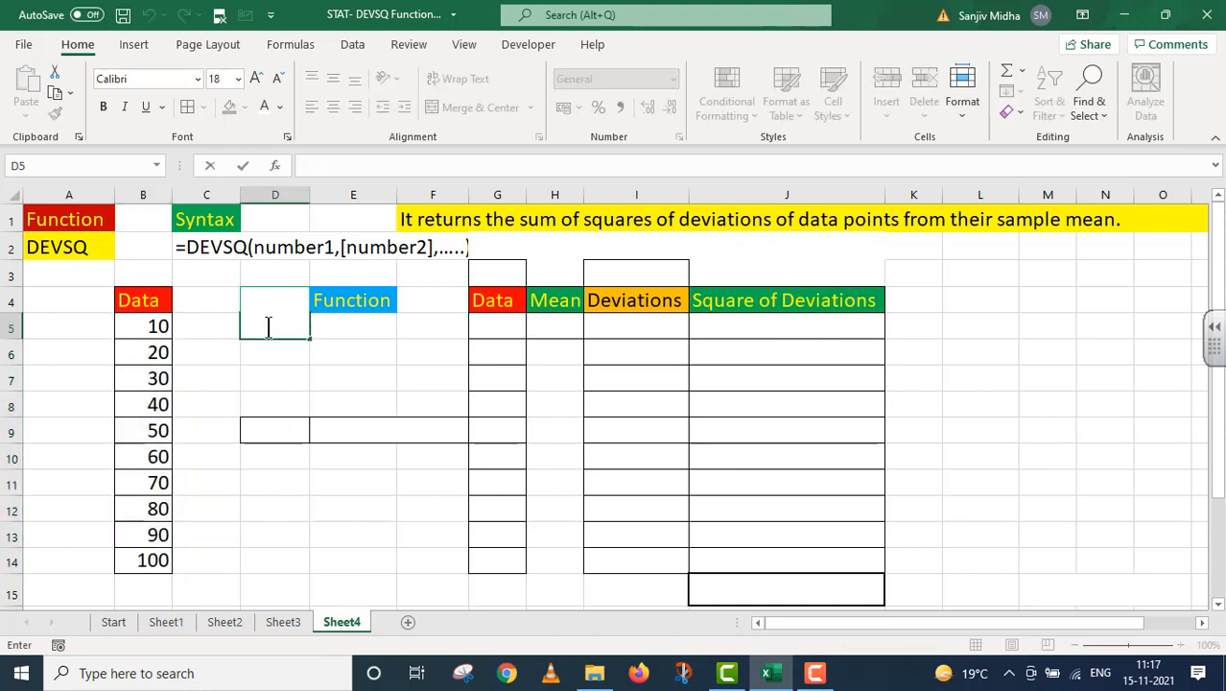
type("=")
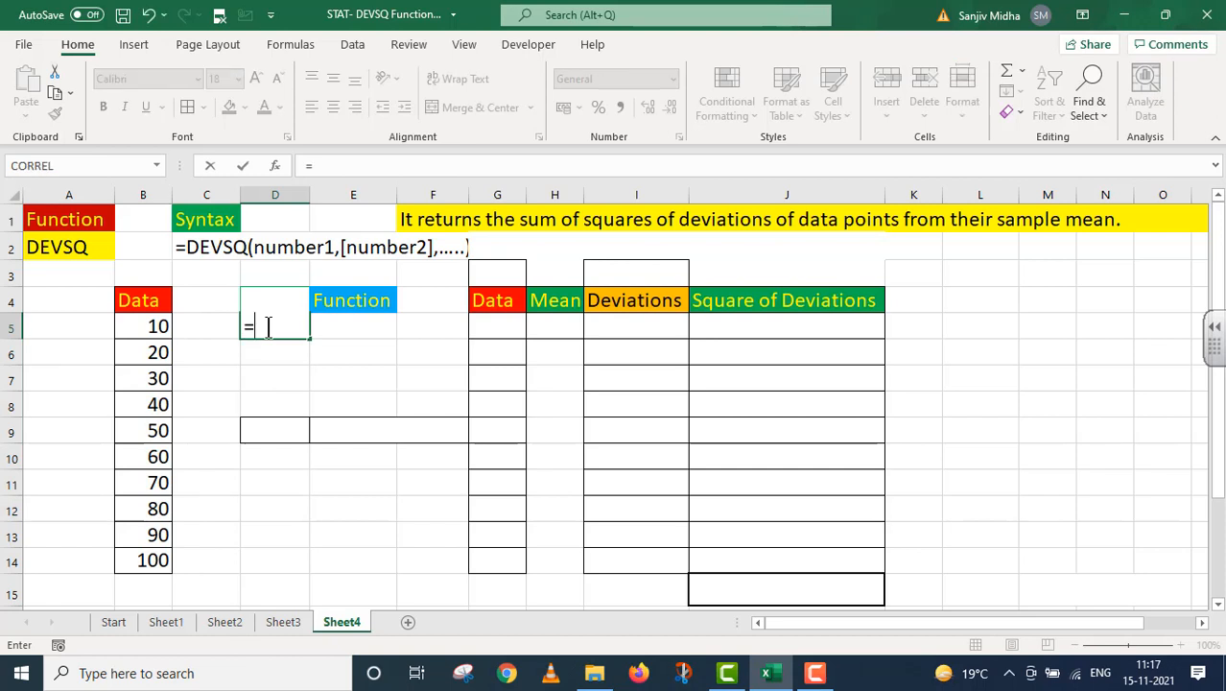
type("DEVSQ(")
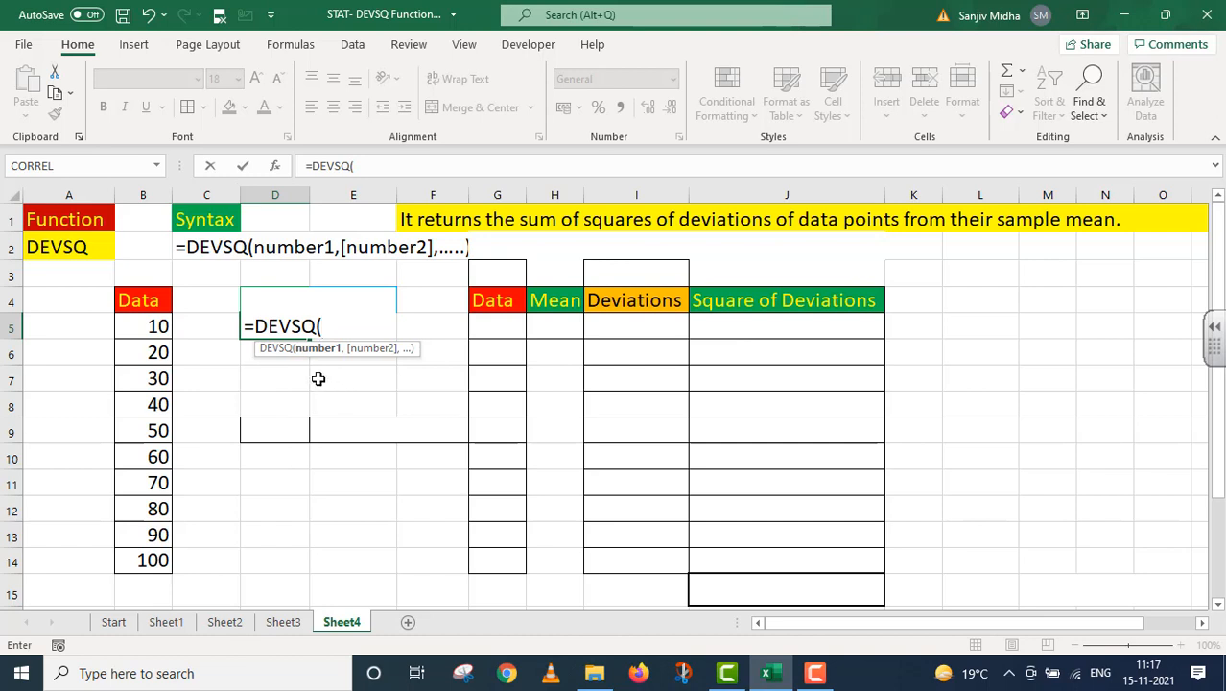
left_click_drag(156, 327, 158, 558)
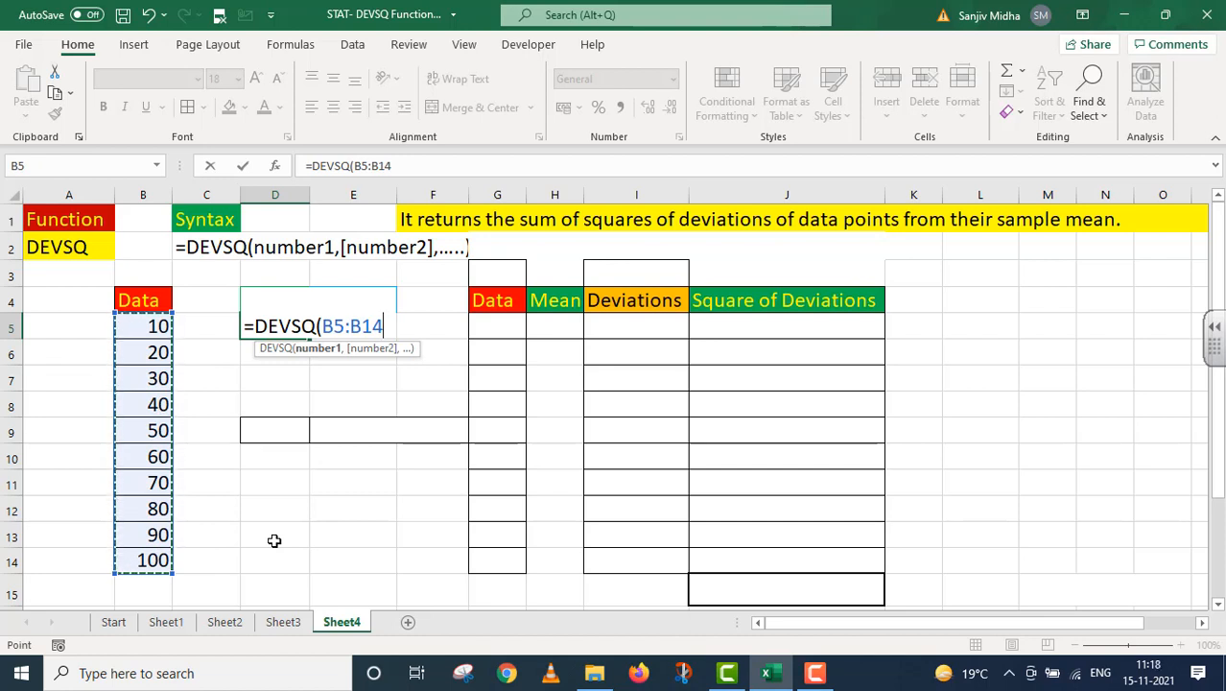
type(")")
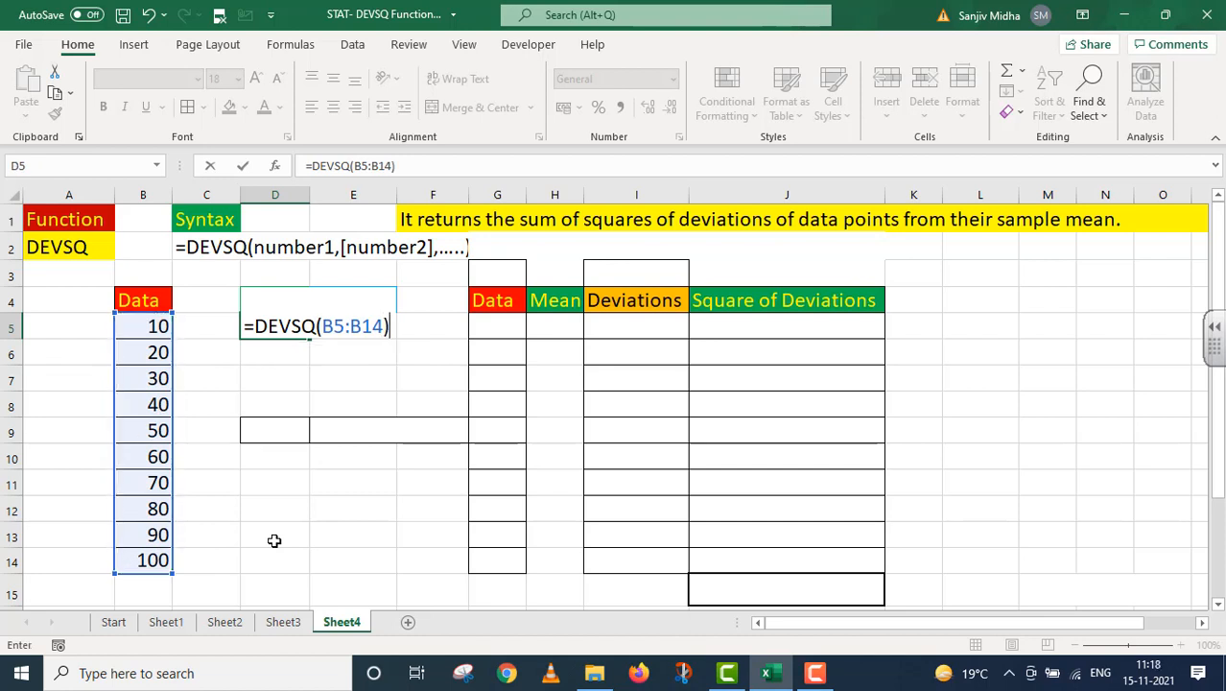
key("Return")
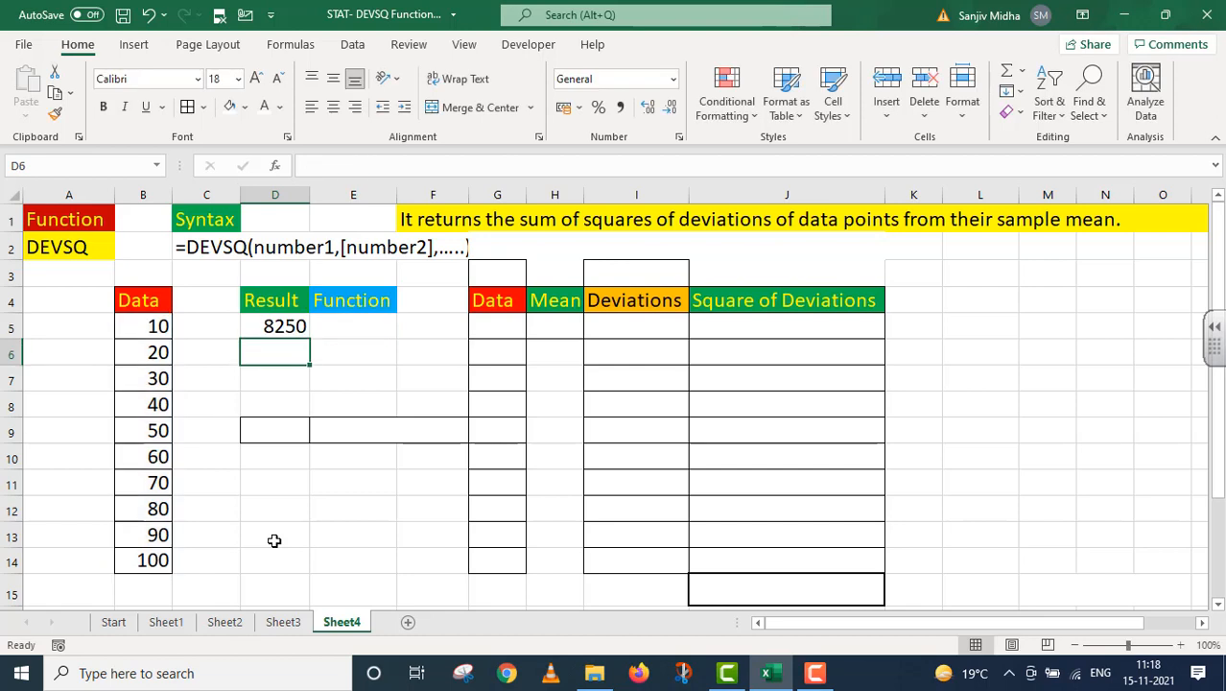
Copy the formula from D5 into the Function cell E5 as text, prefixed with an apostrophe: '=DEVSQ(B5:B14).
double_click(301, 327)
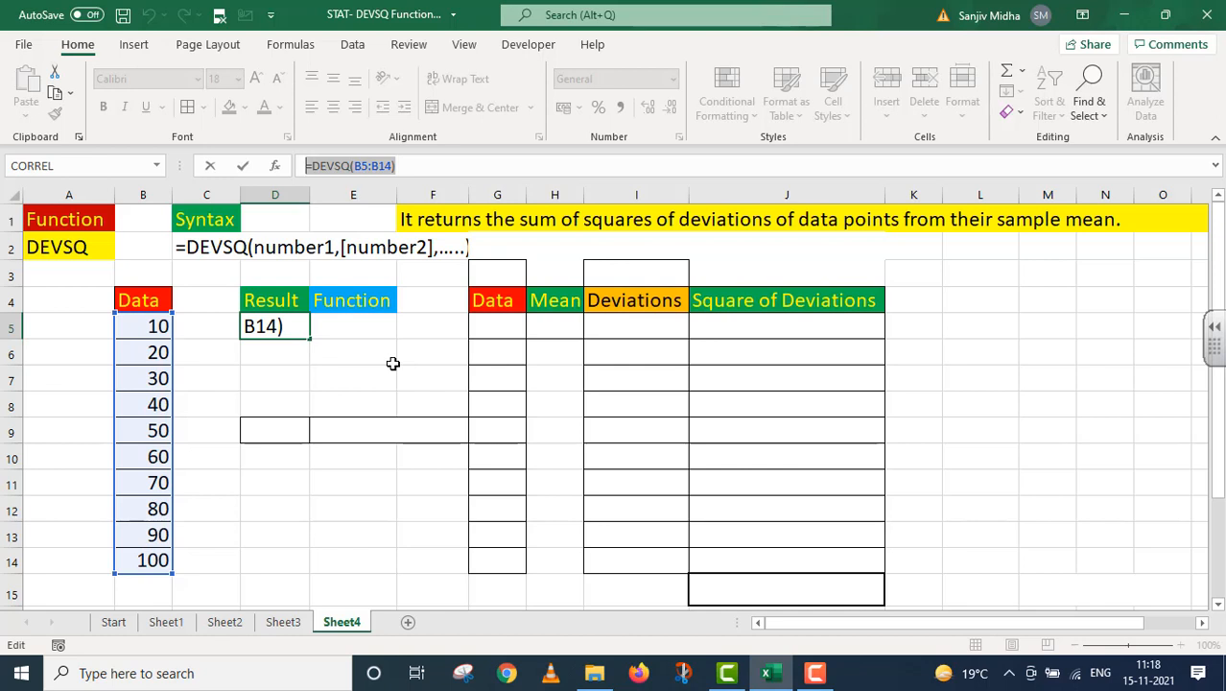
key("Return")
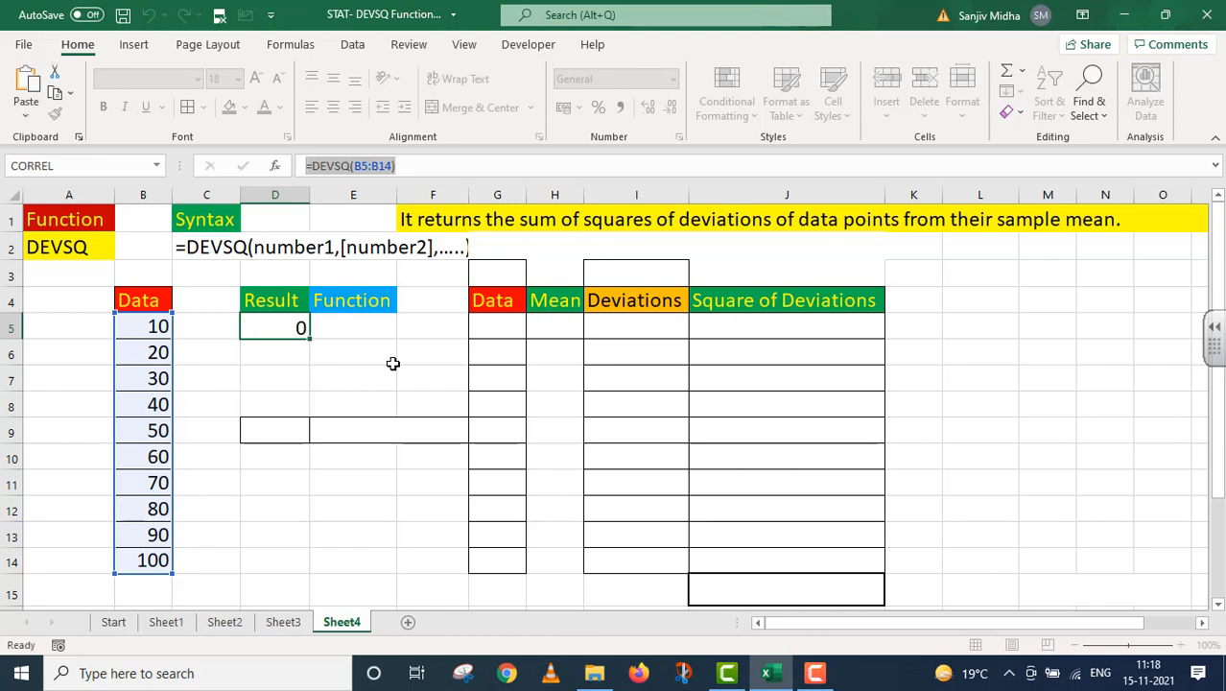
left_click(346, 327)
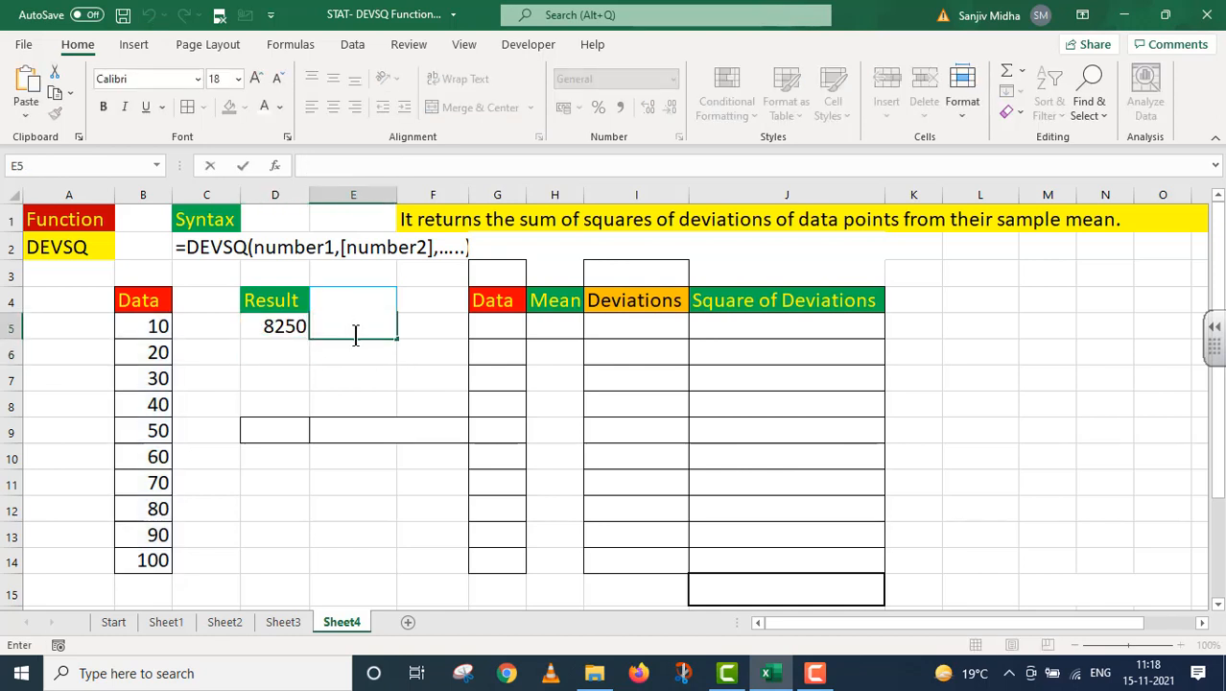
type("=DEVSQ(B5:B14)")
left_click(318, 327)
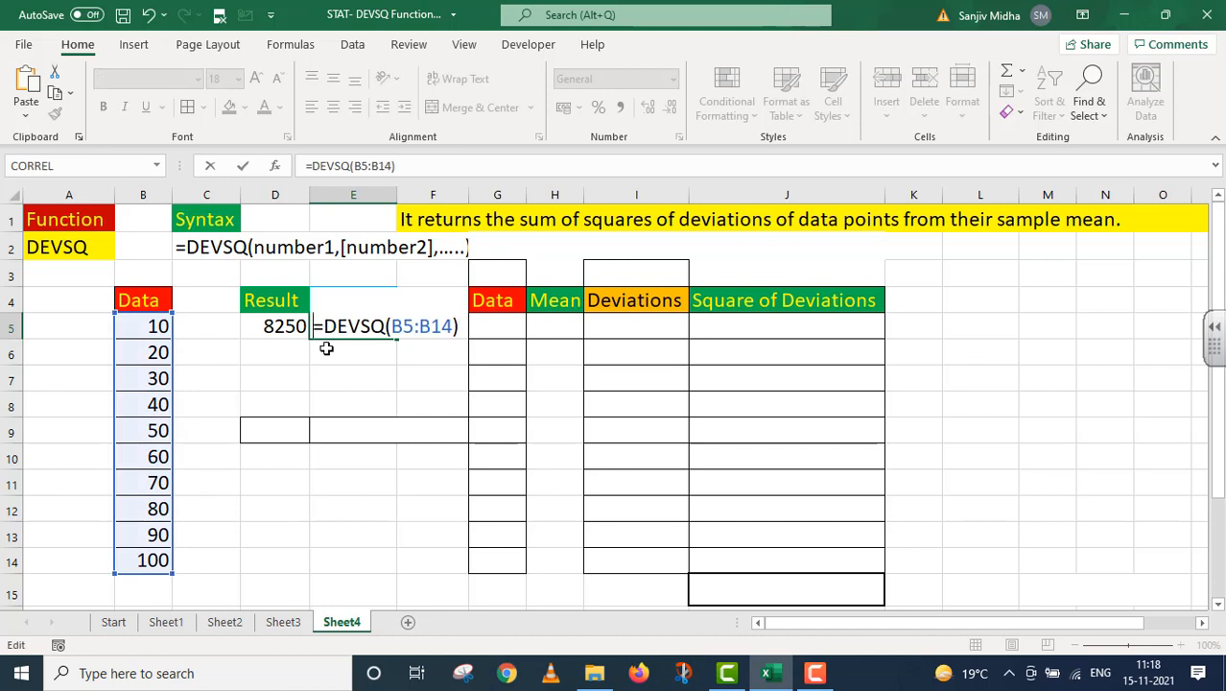
type("'")
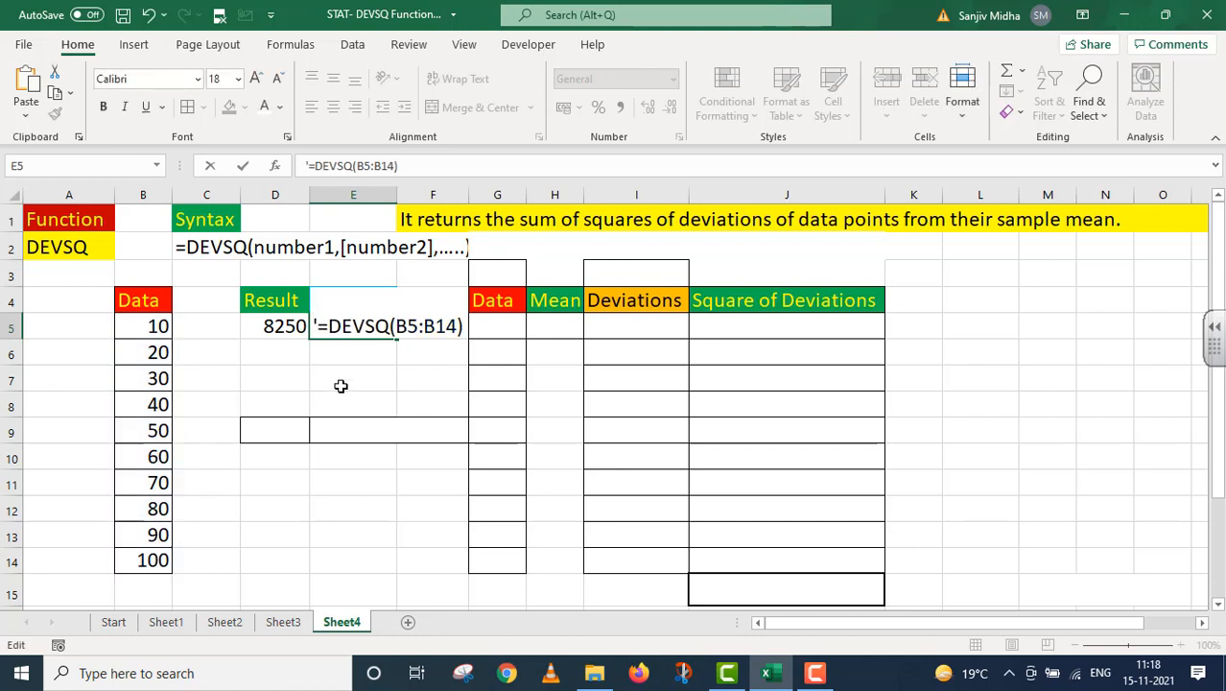
Set the font color of the hidden DEVSQ label in D9 and its formula text in E9 to black.
left_click(268, 427)
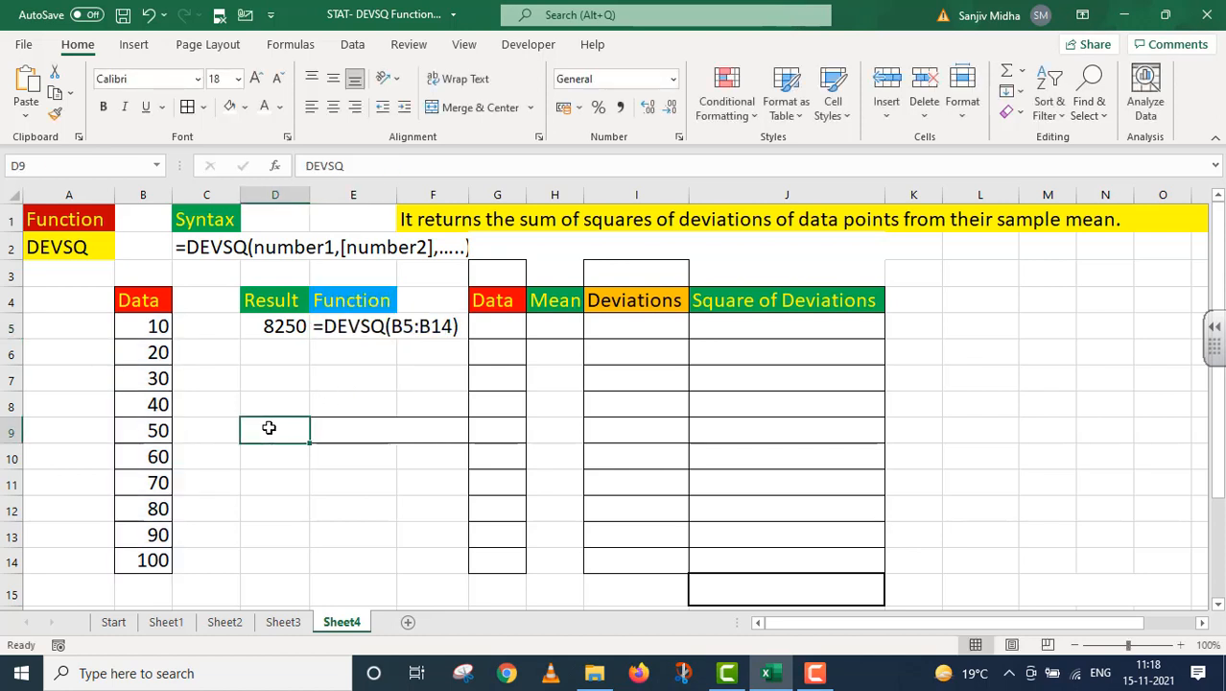
left_click(279, 107)
left_click(275, 128)
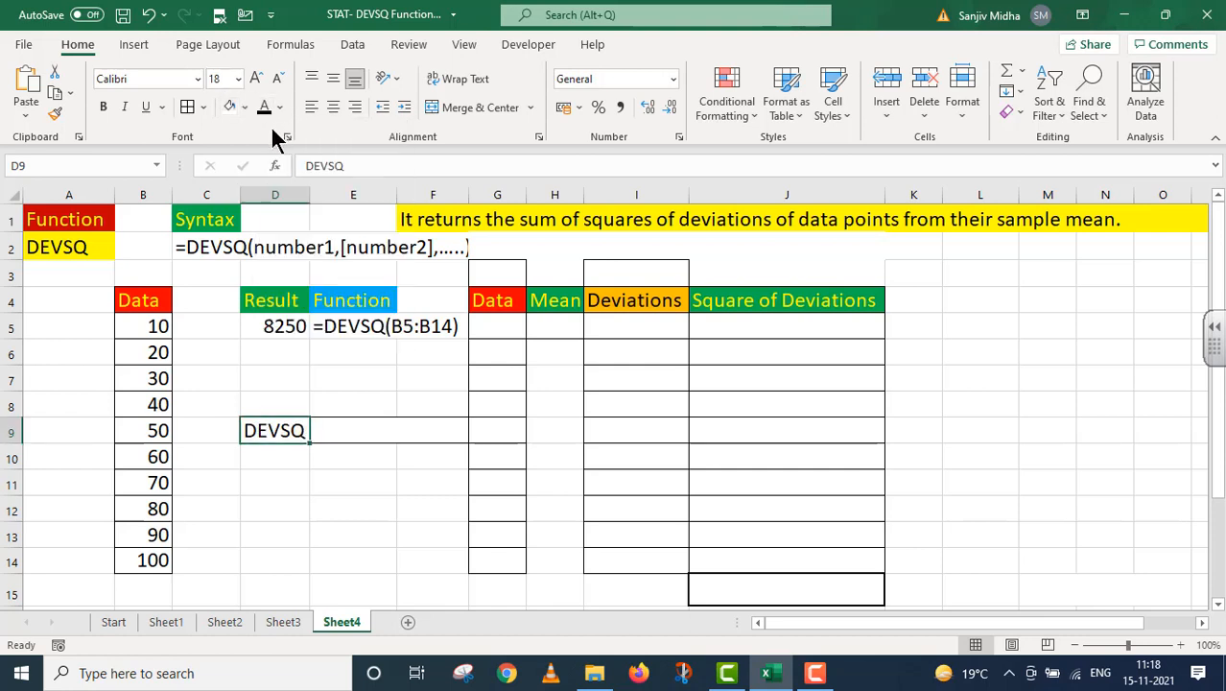
left_click(329, 426)
left_click(264, 106)
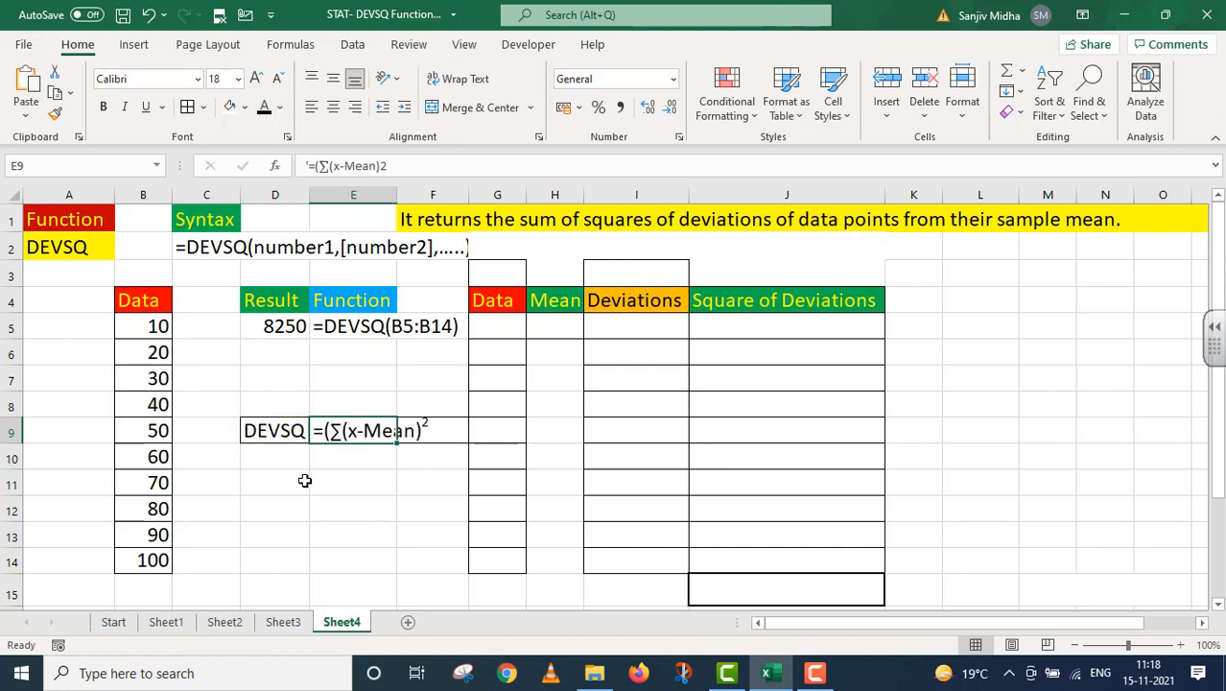
left_click(387, 458)
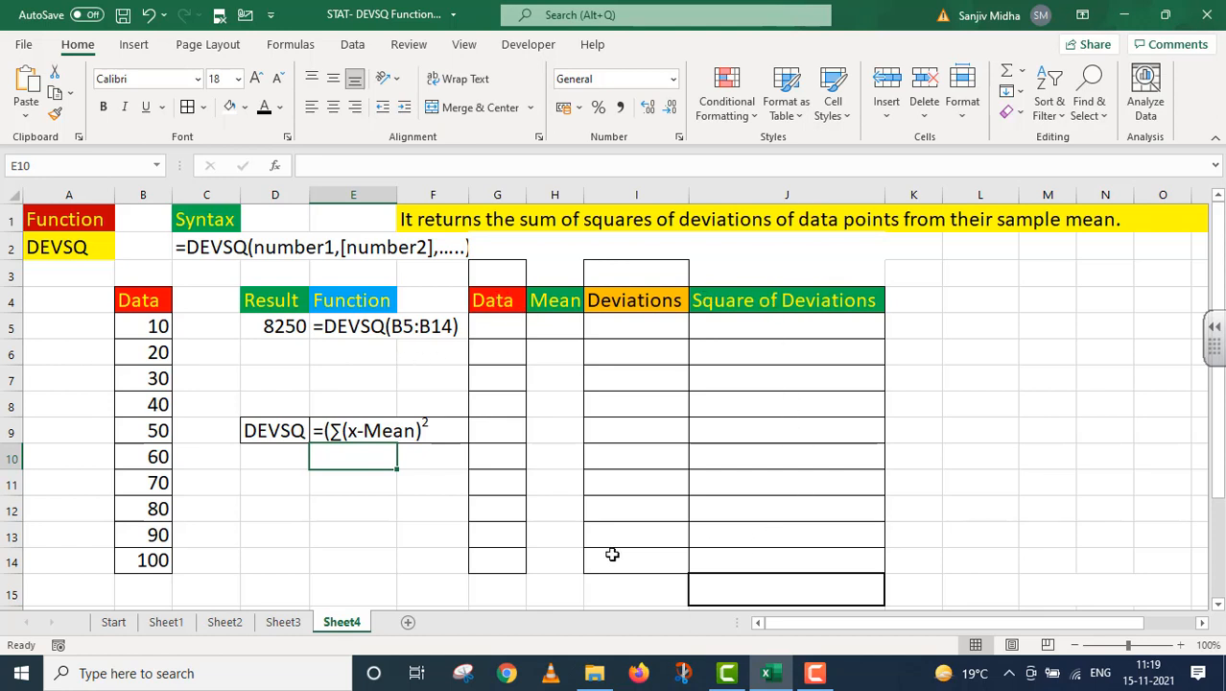
Set the font color of the hidden notation labels in G3:J3 to black.
left_click(499, 278)
double_click(501, 279)
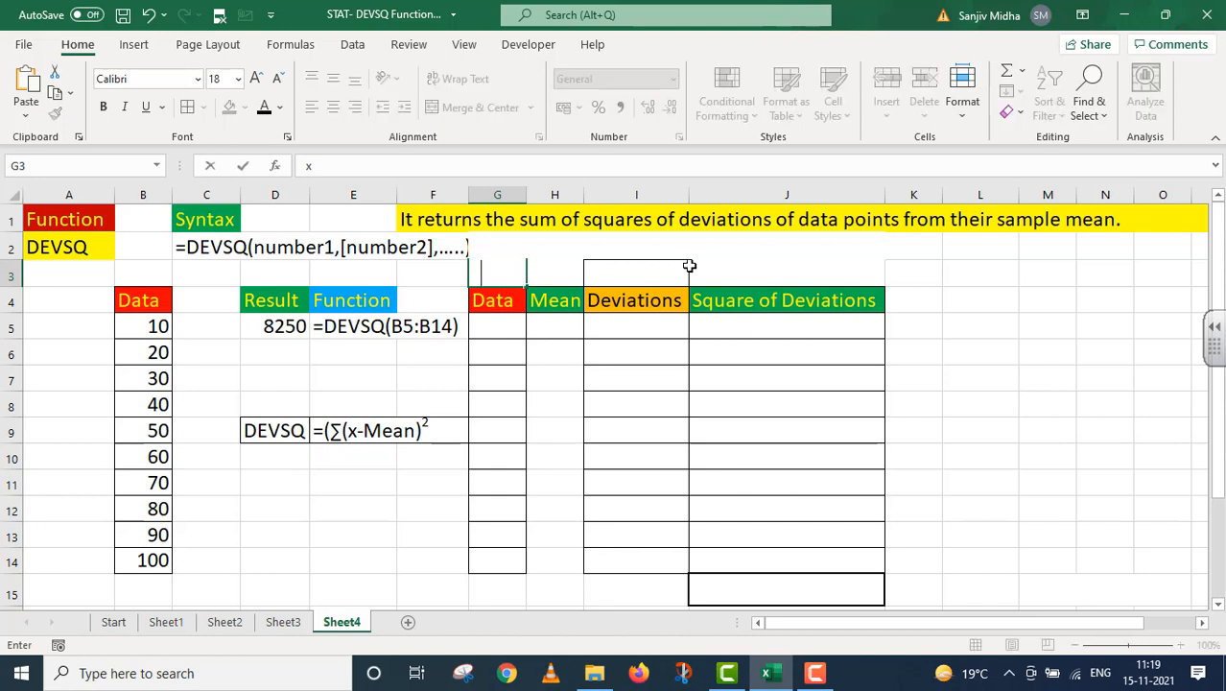
left_click(543, 271)
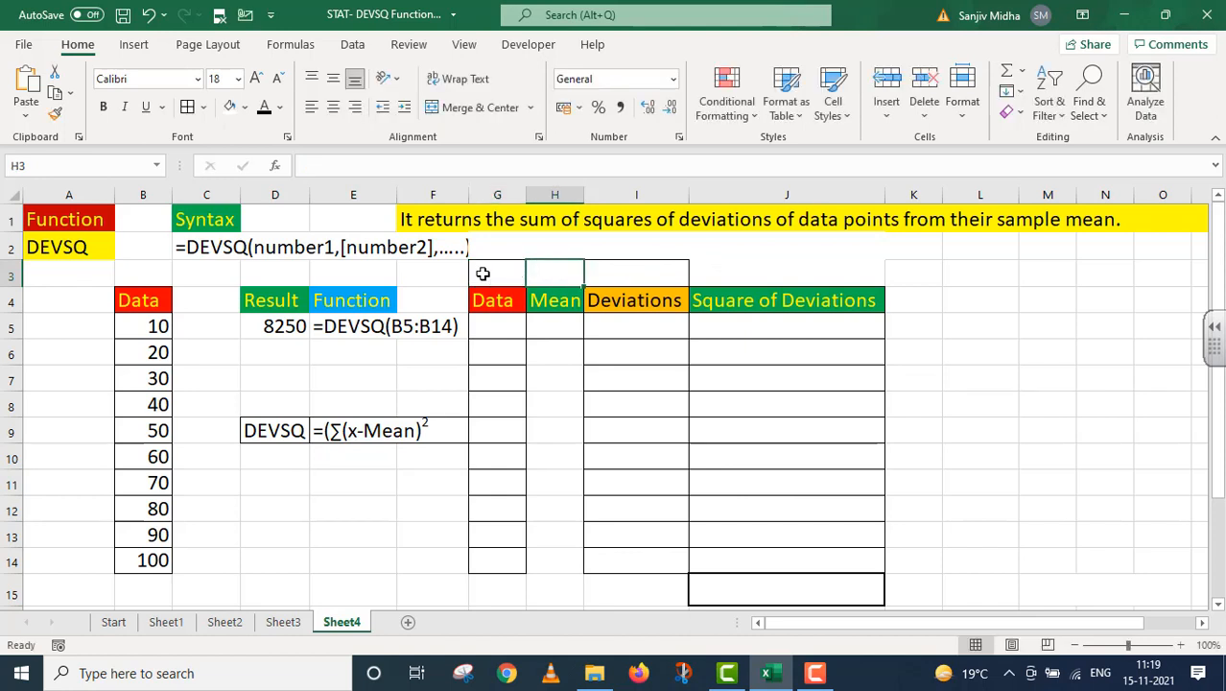
left_click_drag(489, 274, 780, 267)
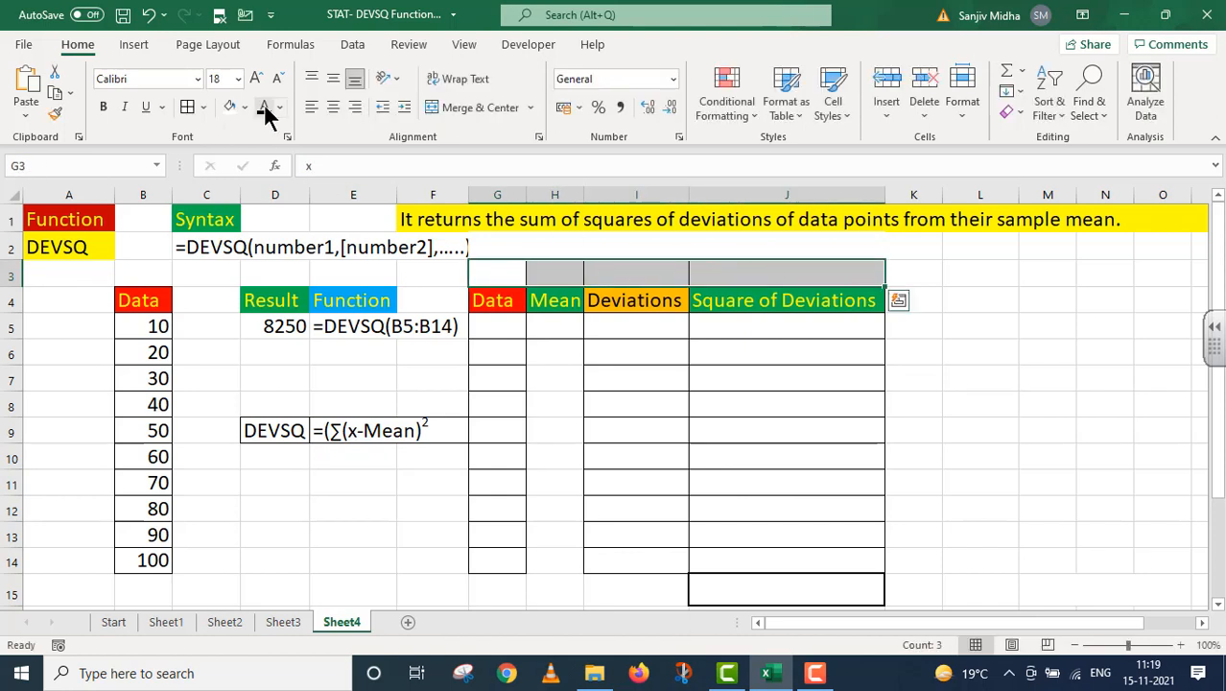
left_click(264, 108)
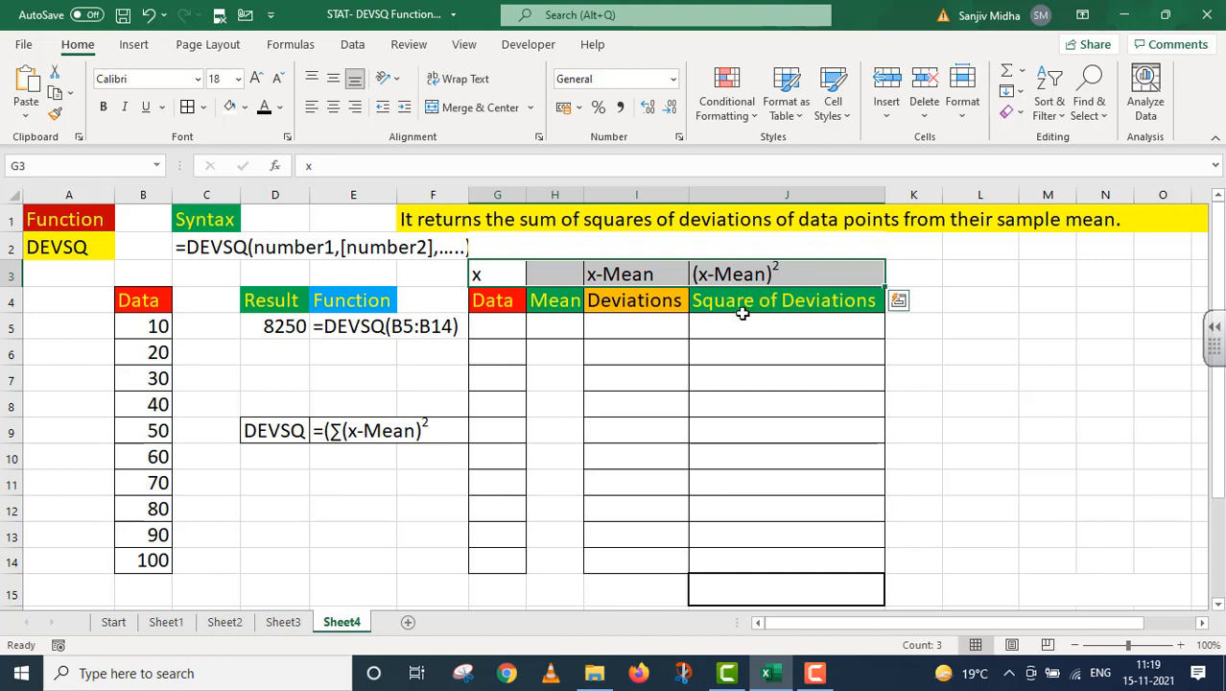
Copy the data values from B5:B14 into the second Data column, G5:G14.
left_click_drag(150, 326, 150, 559)
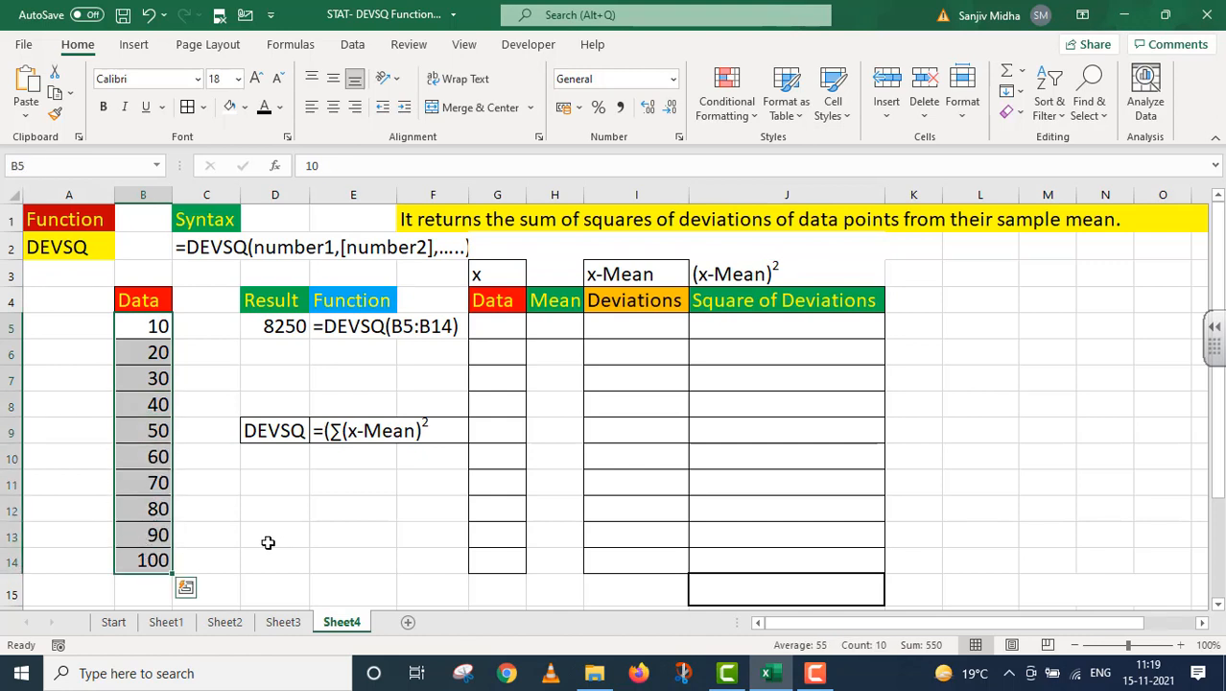
key("ctrl+c")
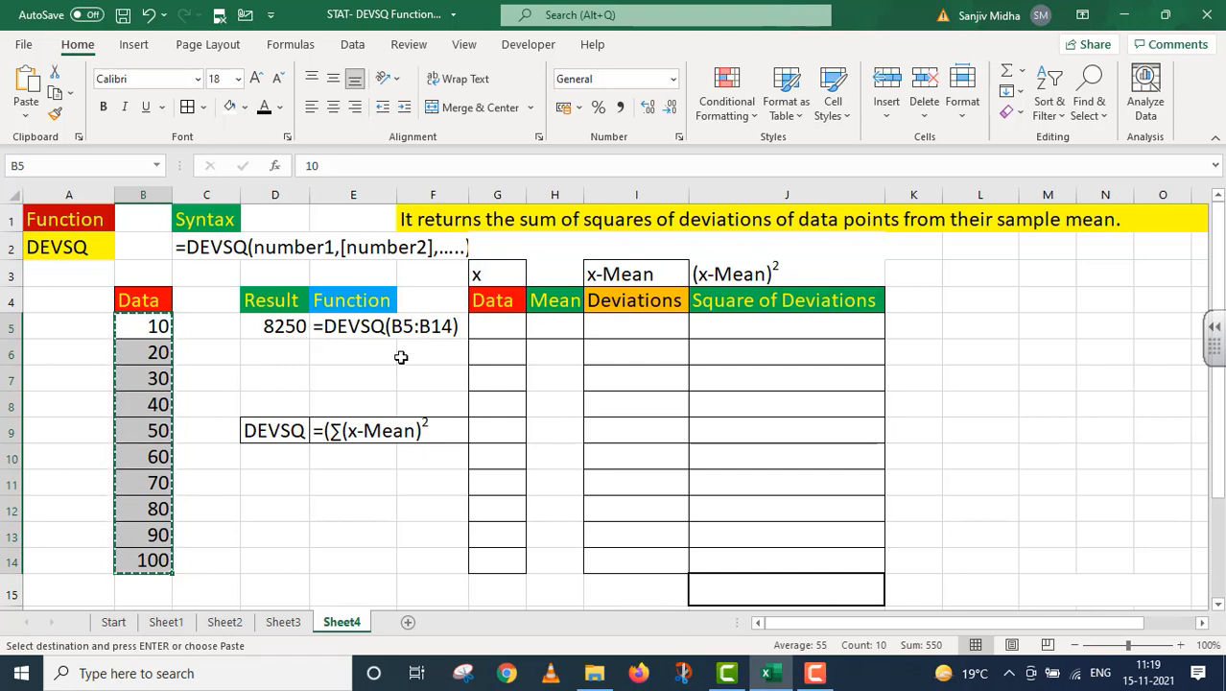
left_click(484, 324)
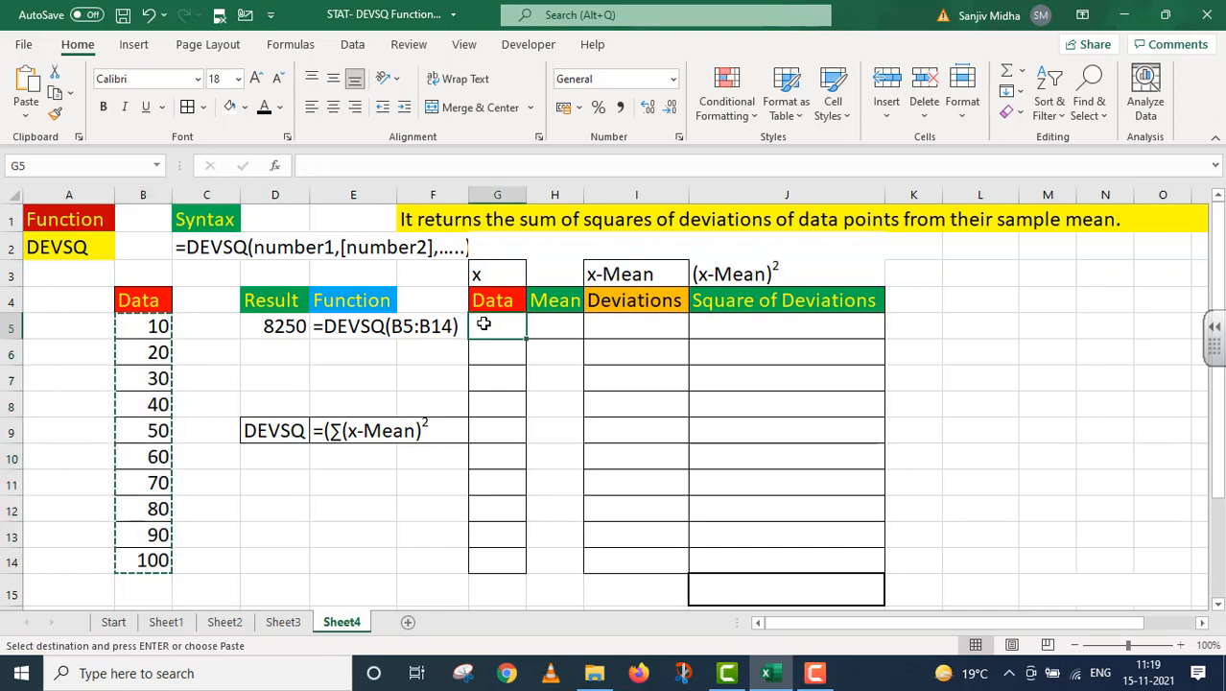
key("ctrl+v")
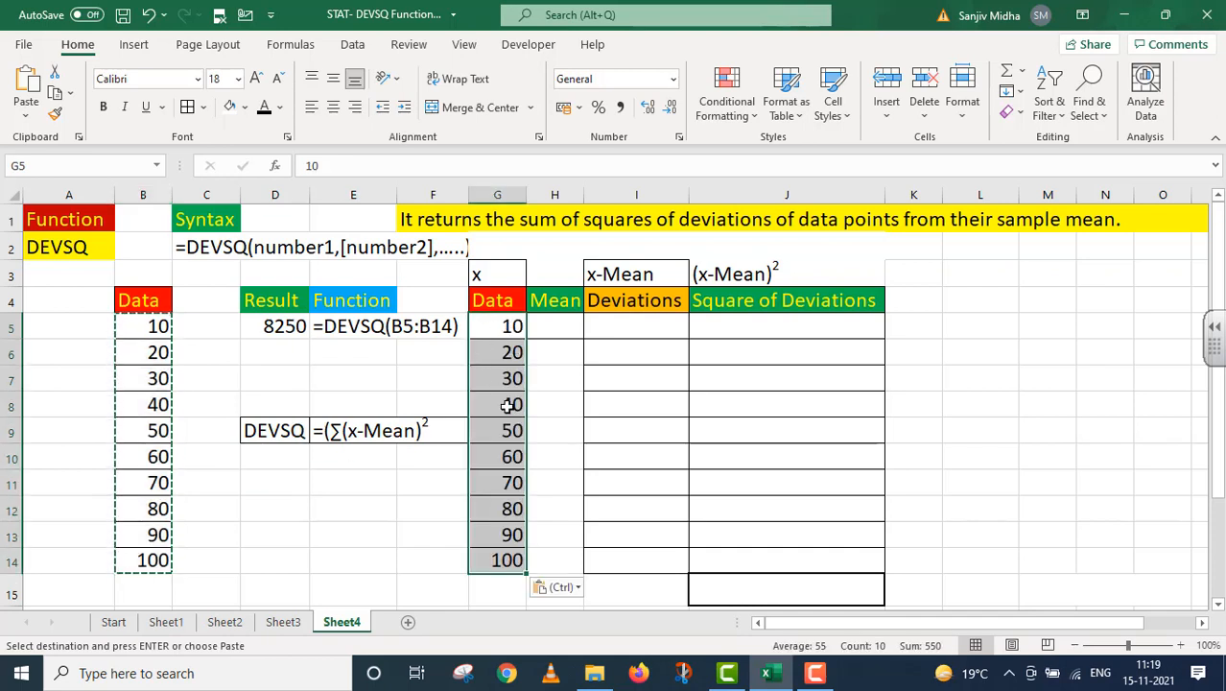
Calculate the mean of the second Data column in H5 with =AVERAGE(G5:G14).
double_click(536, 331)
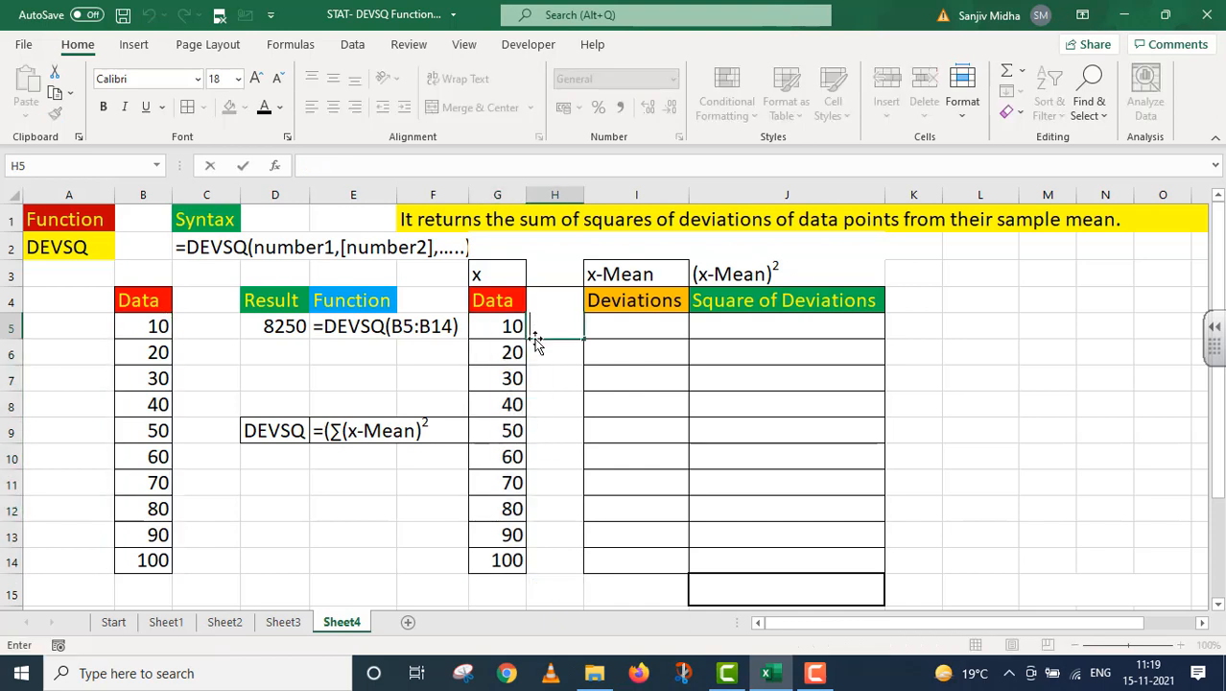
type("=A")
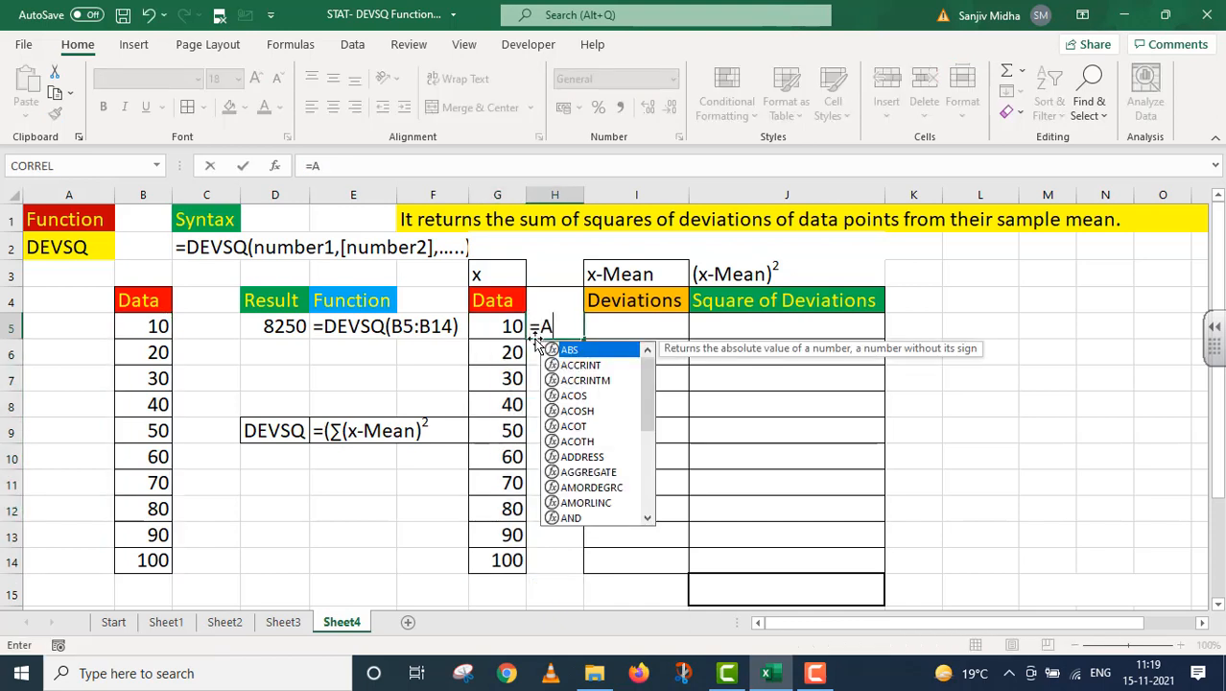
type("VERAGE")
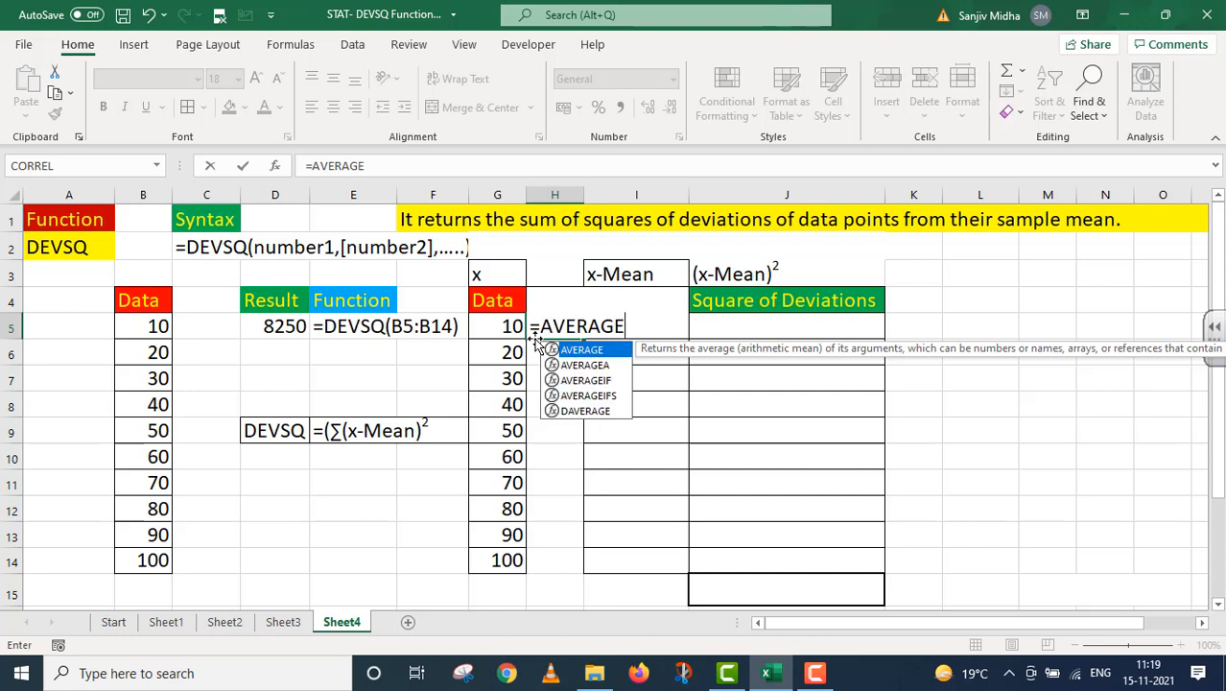
type("(")
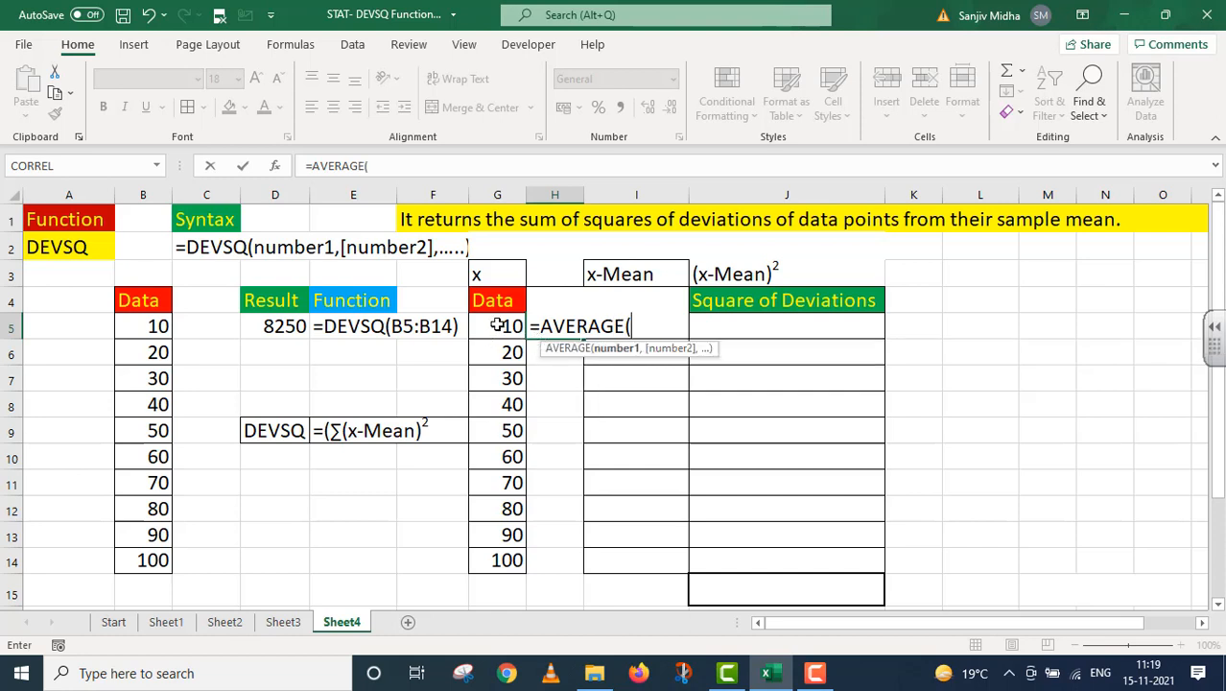
left_click_drag(497, 327, 498, 559)
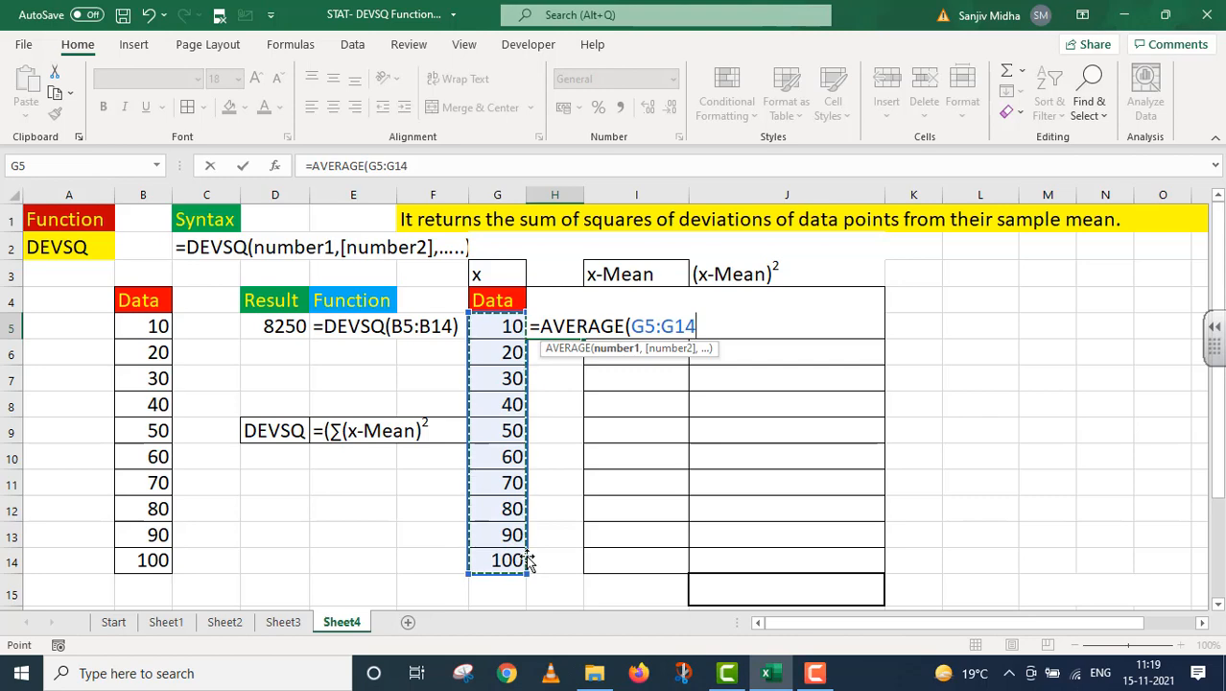
type(")")
key("Return")
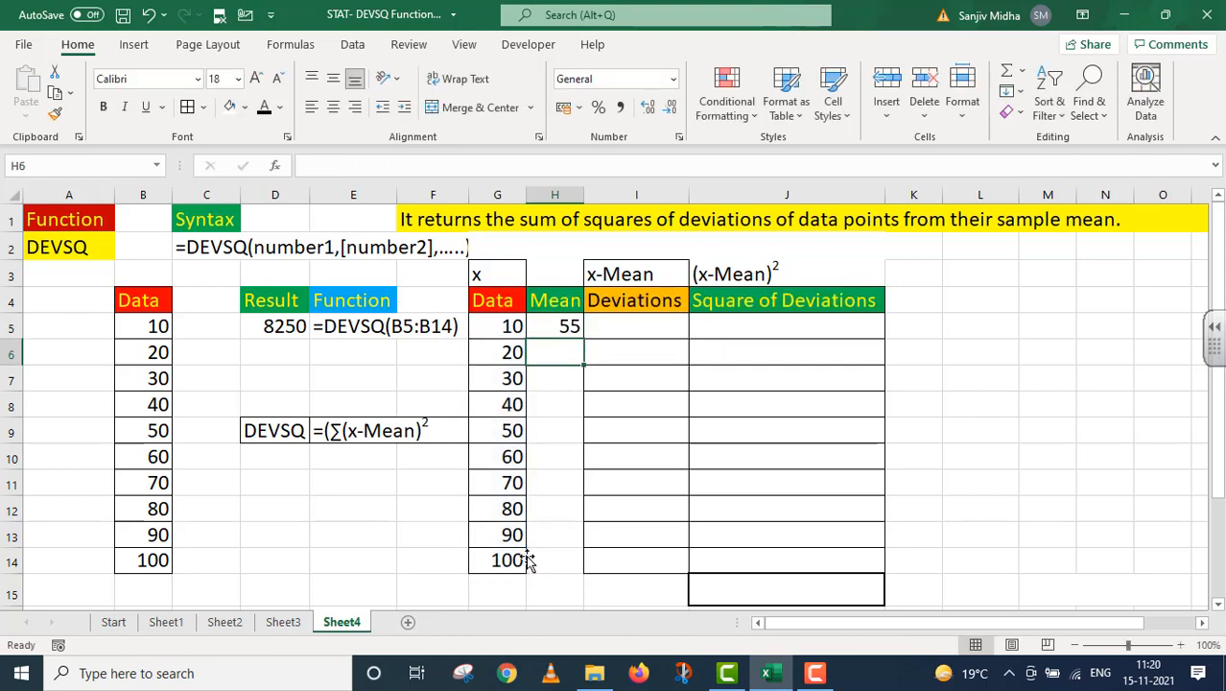
left_click(556, 325)
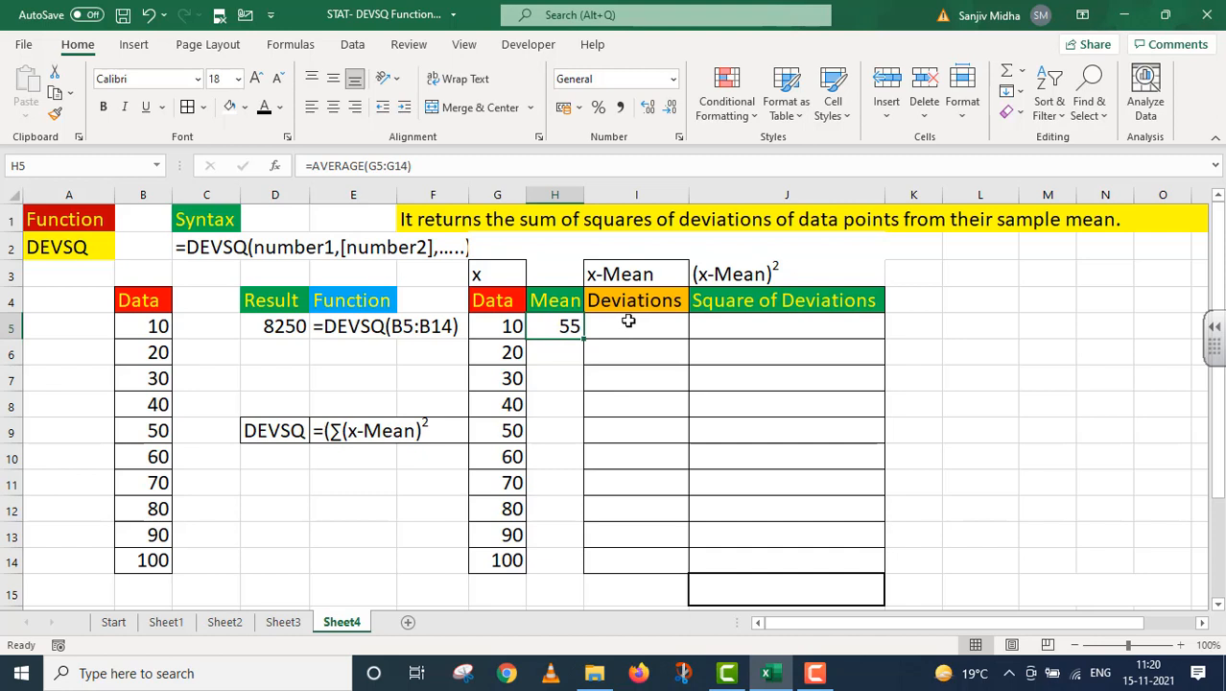
Calculate the deviations from the mean with =G5-$H$5 in I5 and fill the formula down through I14.
double_click(618, 323)
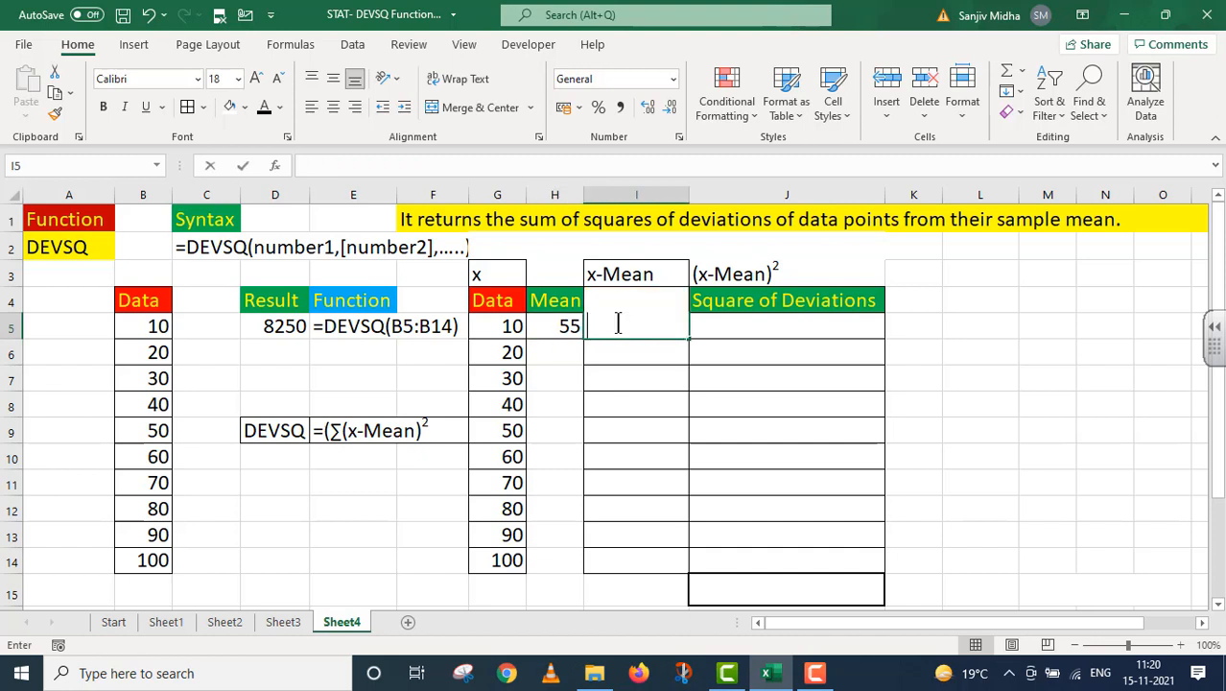
type("=")
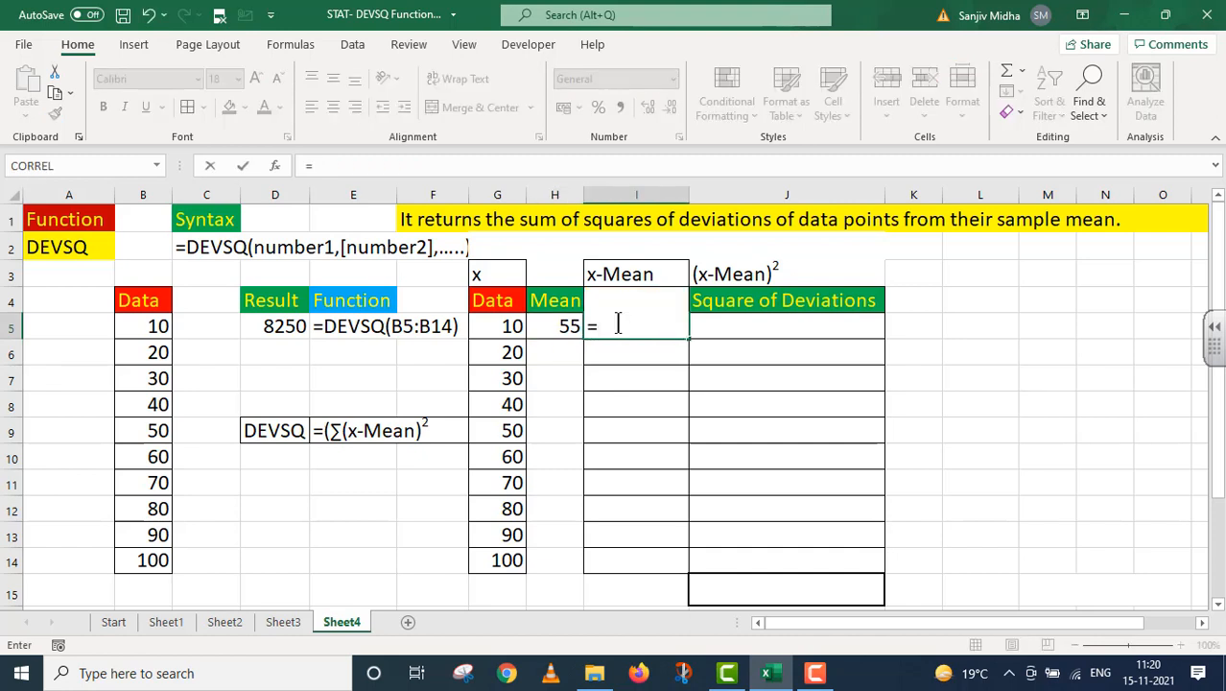
left_click(501, 325)
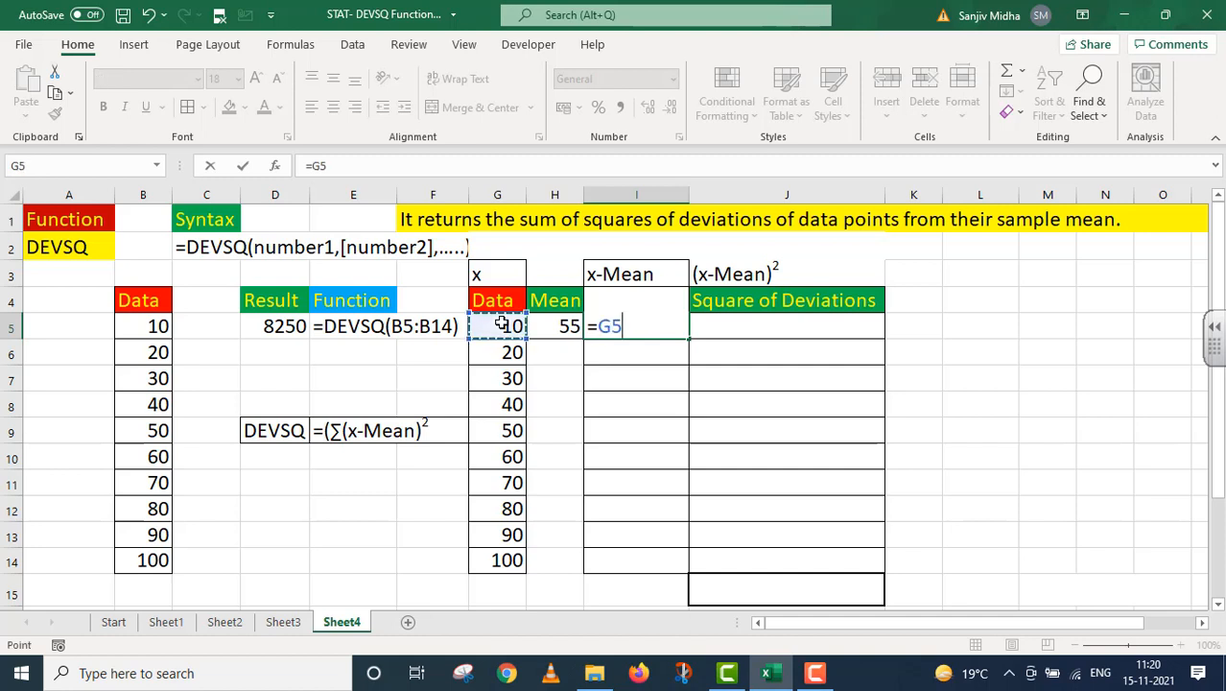
type("-")
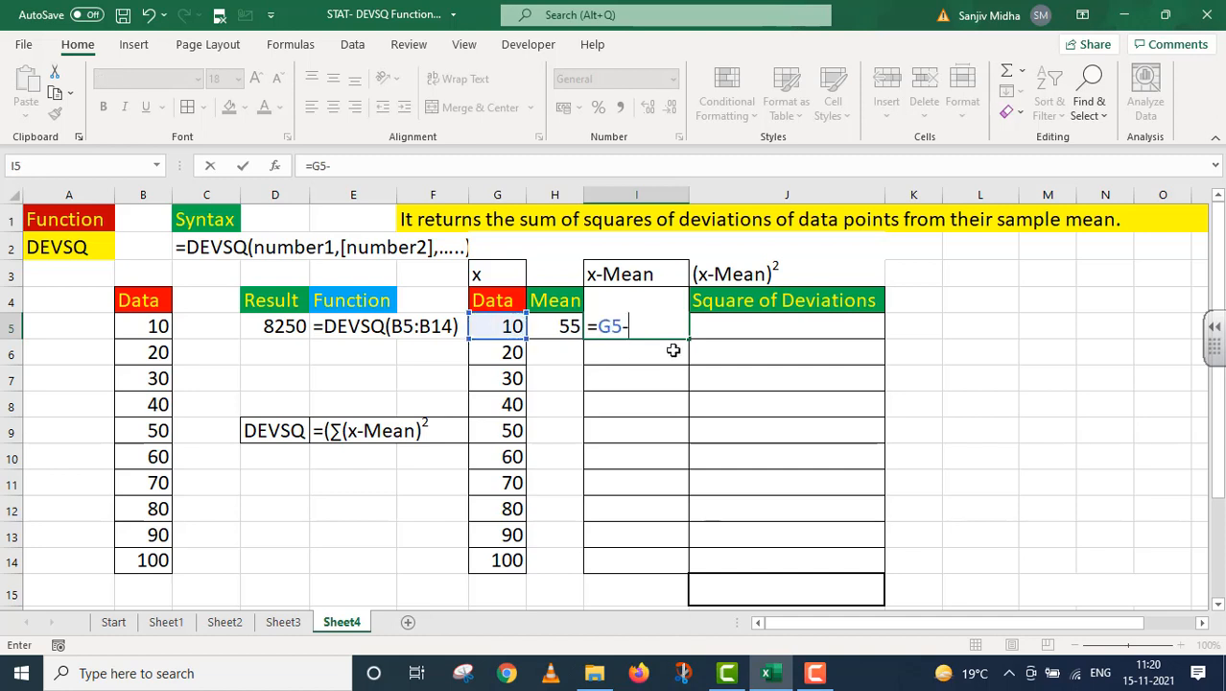
left_click(561, 325)
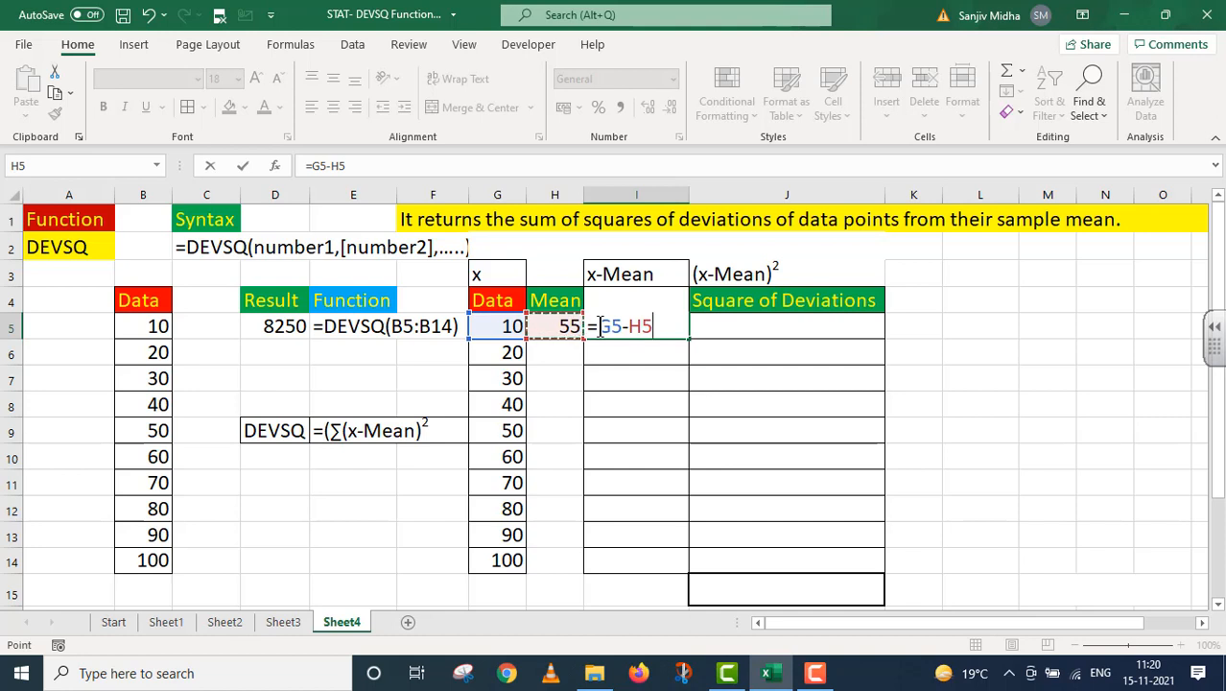
key("F4")
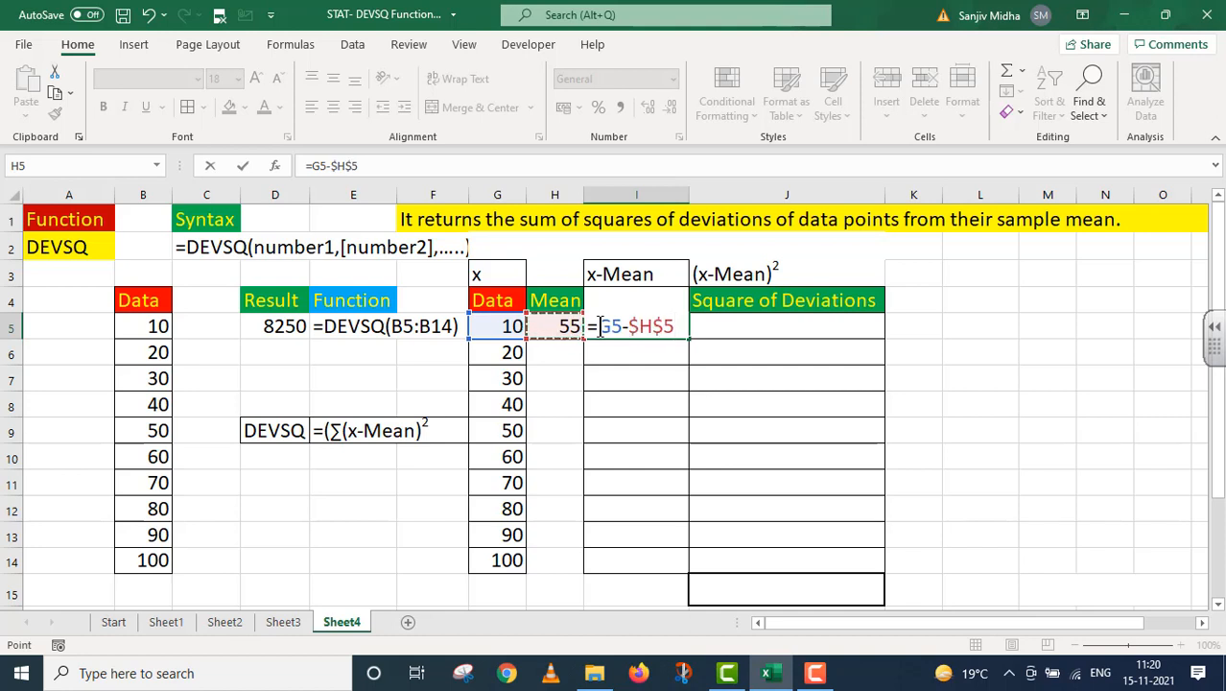
key("Return")
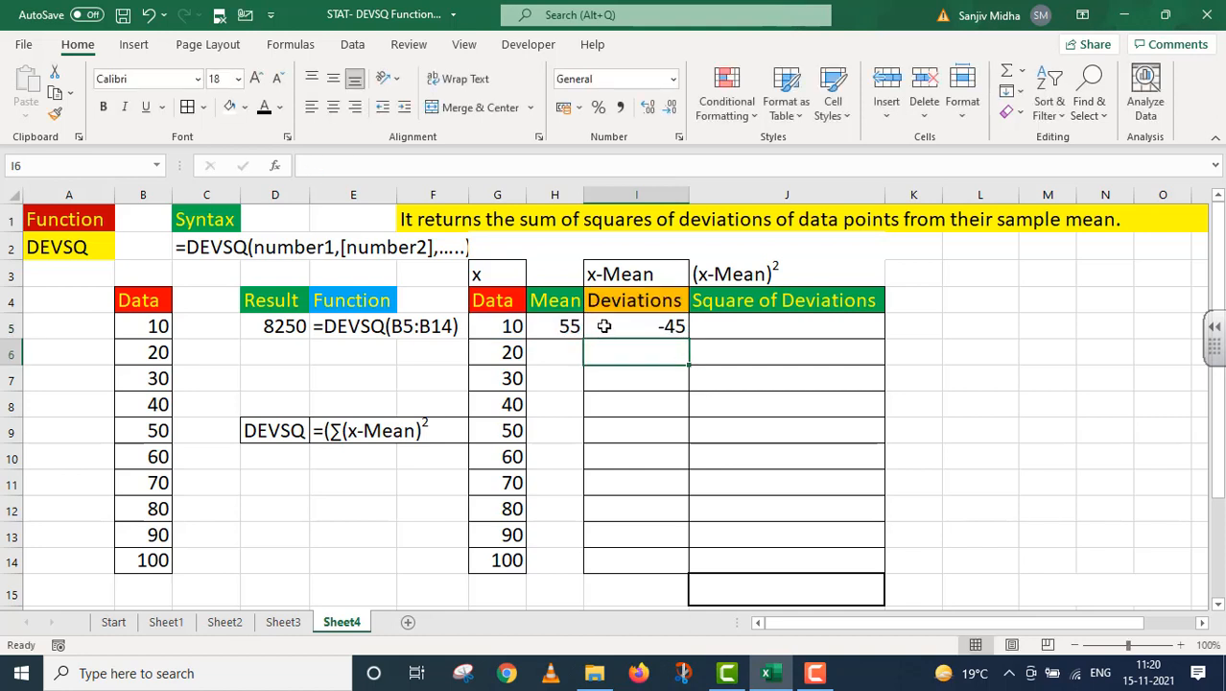
left_click(632, 326)
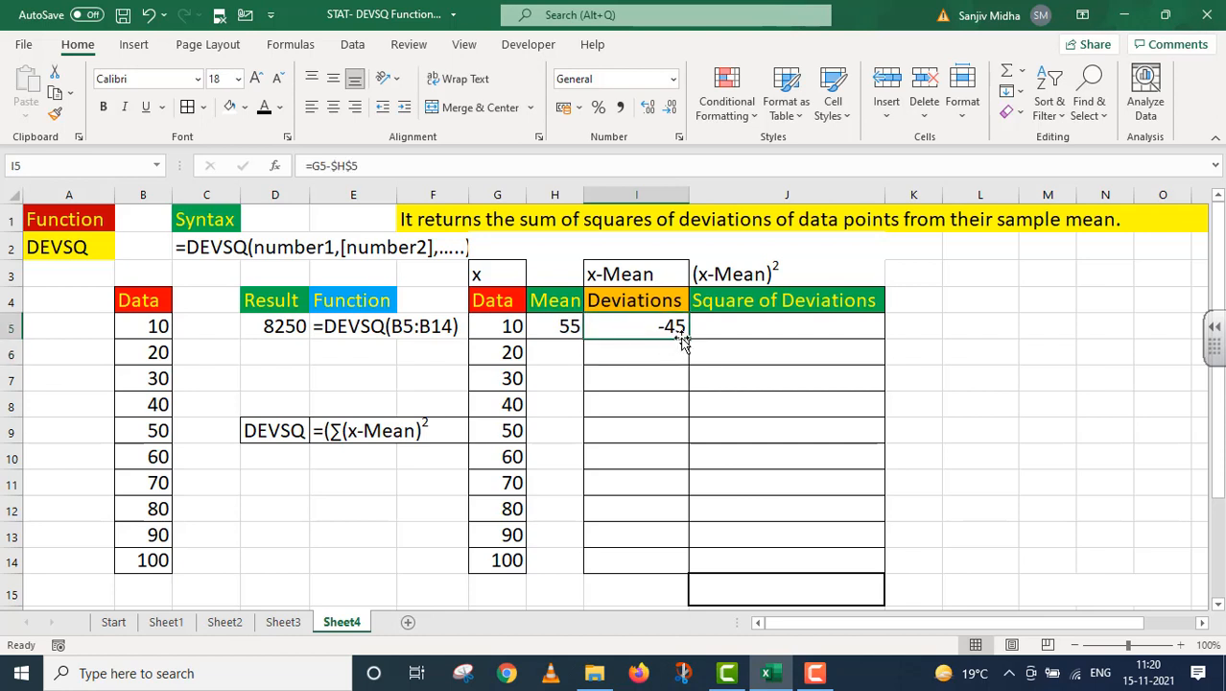
left_click_drag(688, 334, 692, 562)
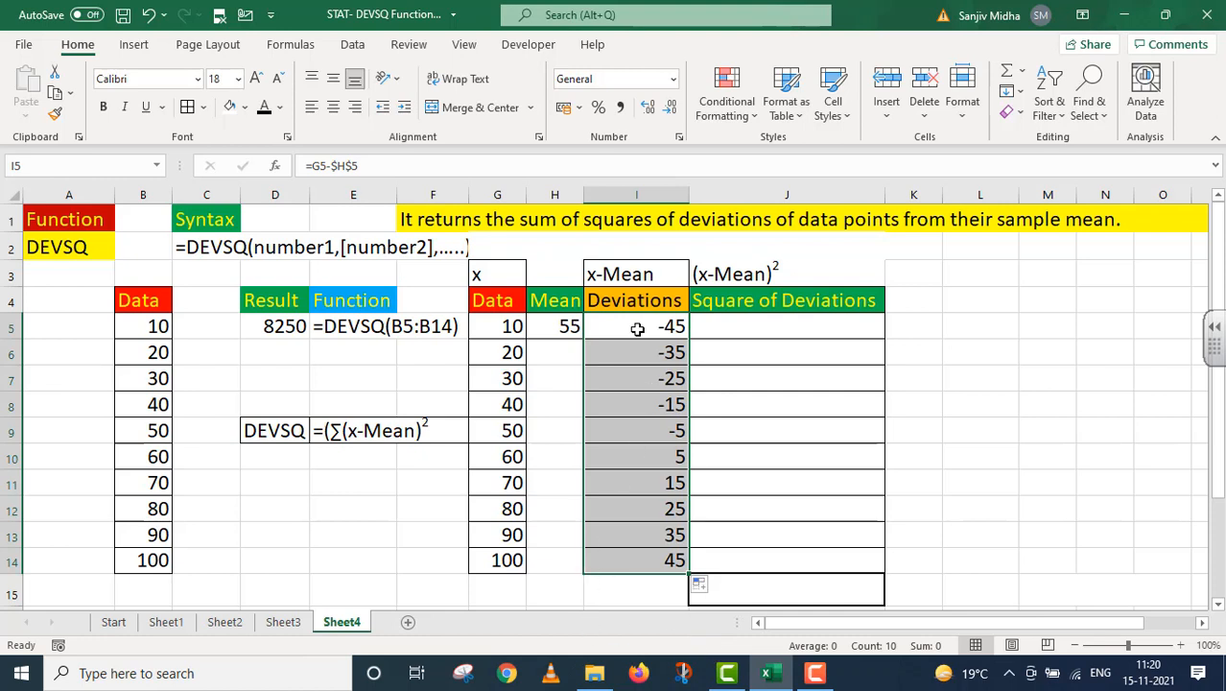
Calculate the squared deviations with =I5*I5 in J5 and fill the formula down through J14.
left_click(709, 328)
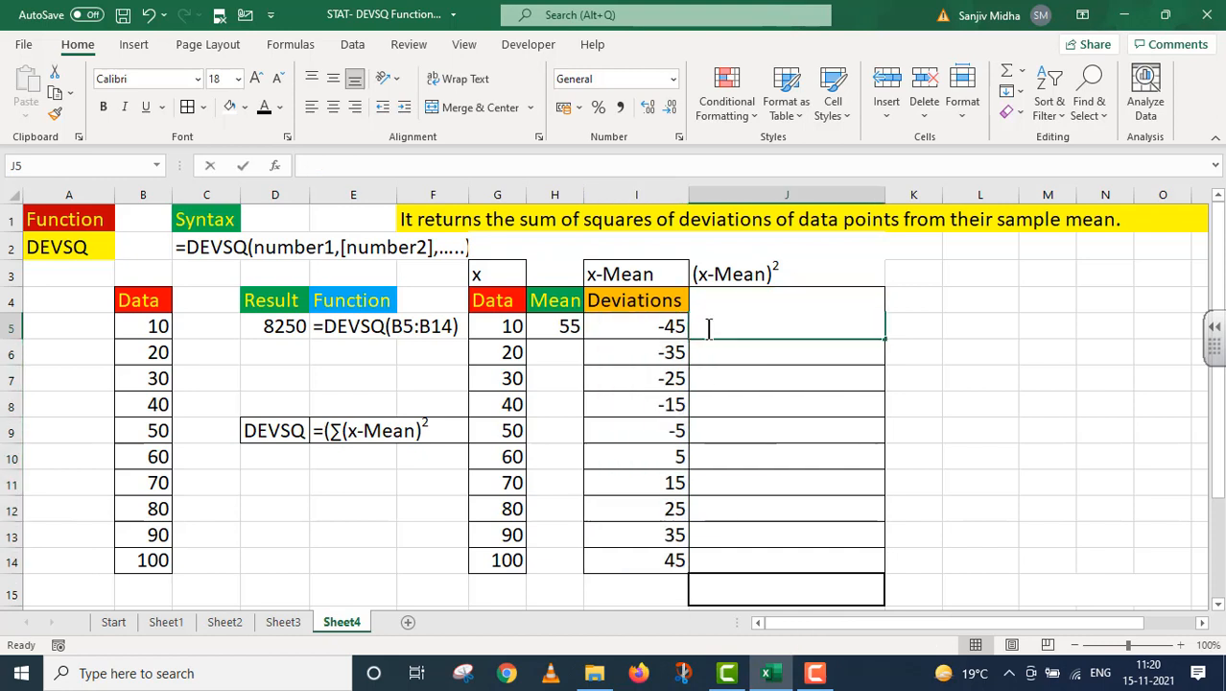
type("=")
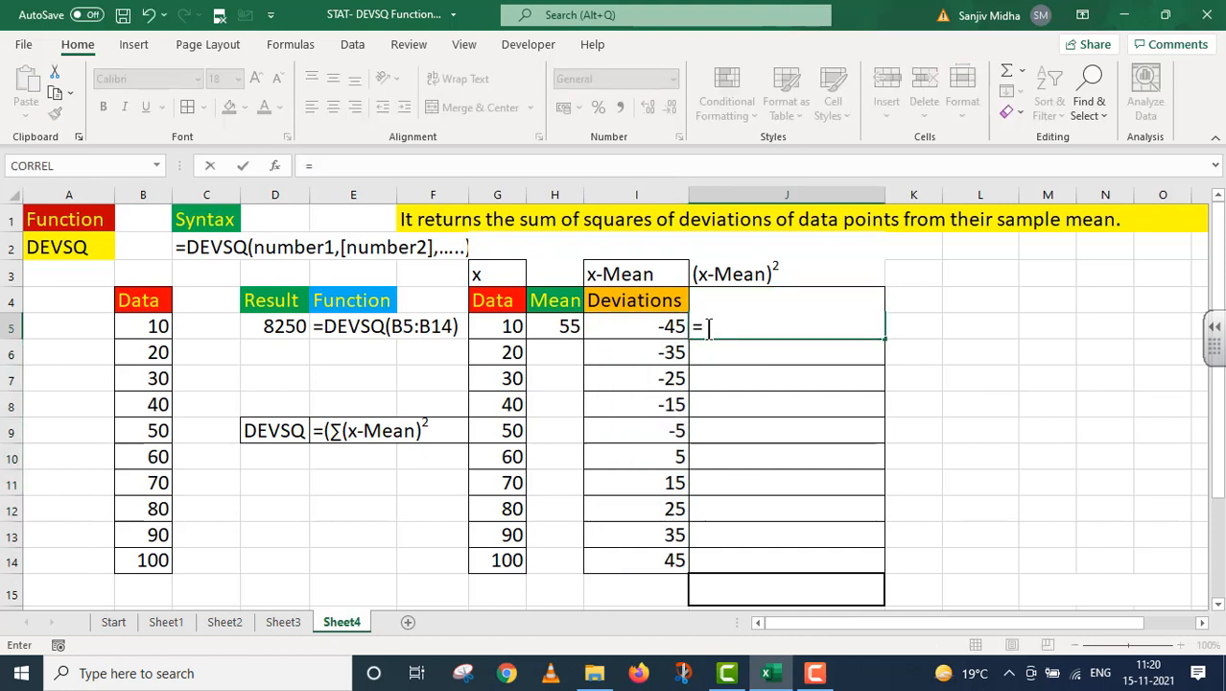
left_click(630, 328)
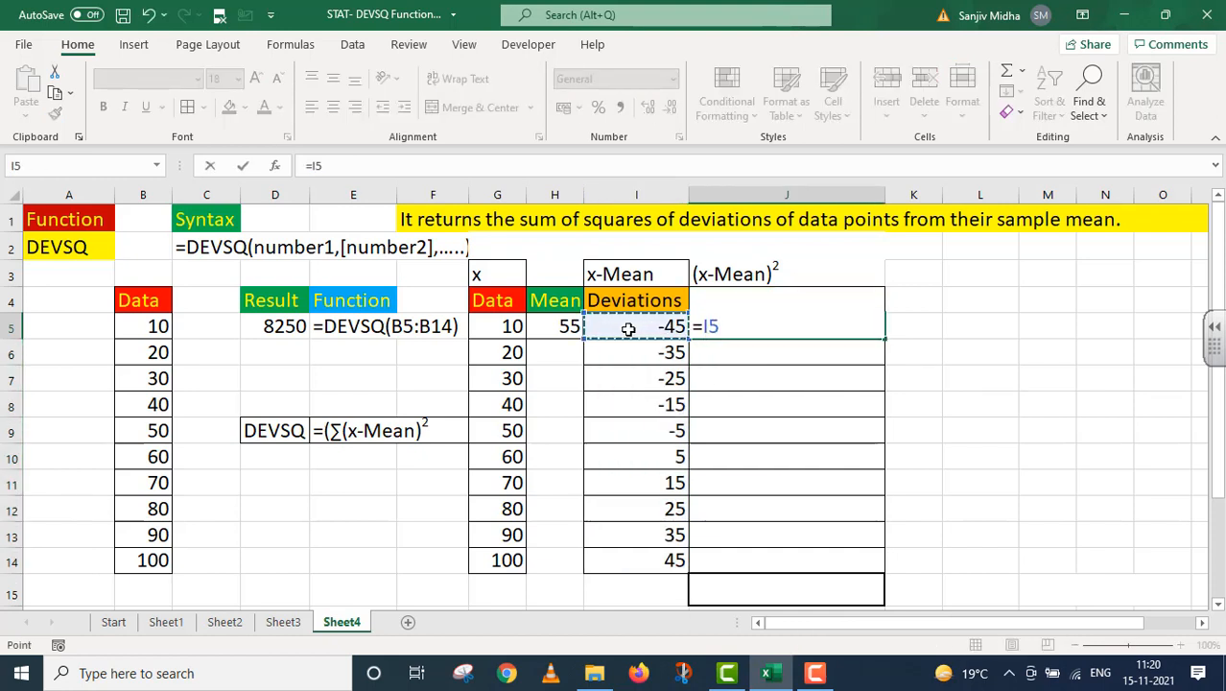
type("*")
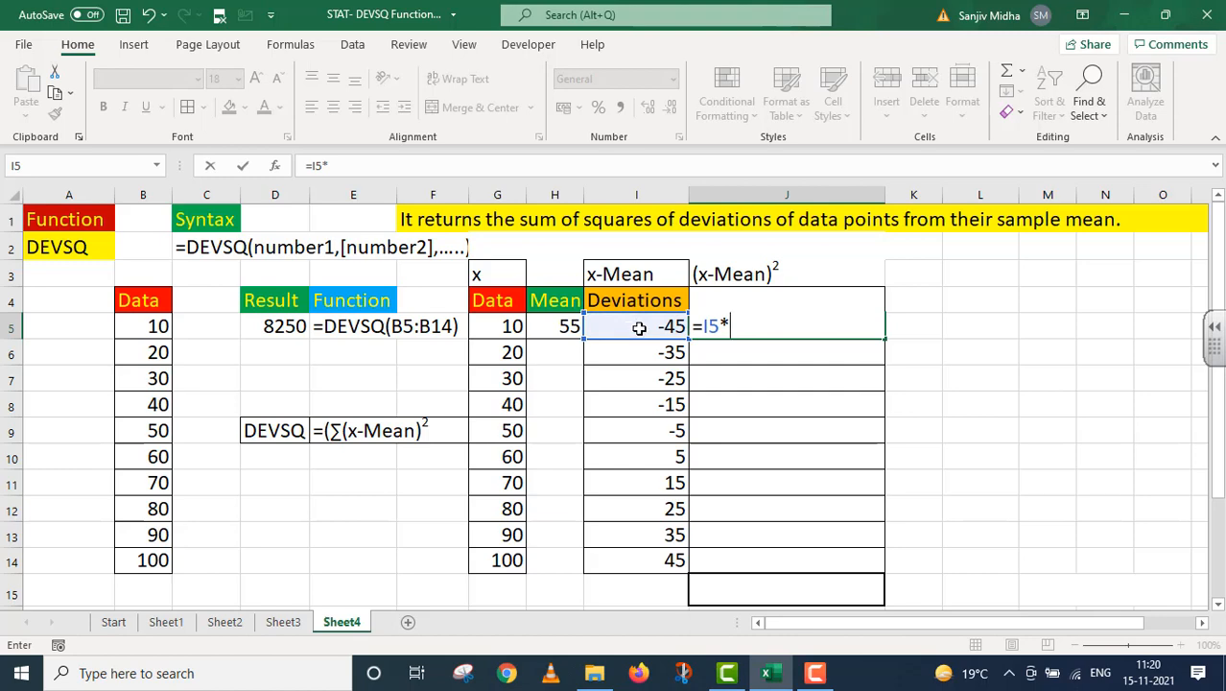
left_click(636, 328)
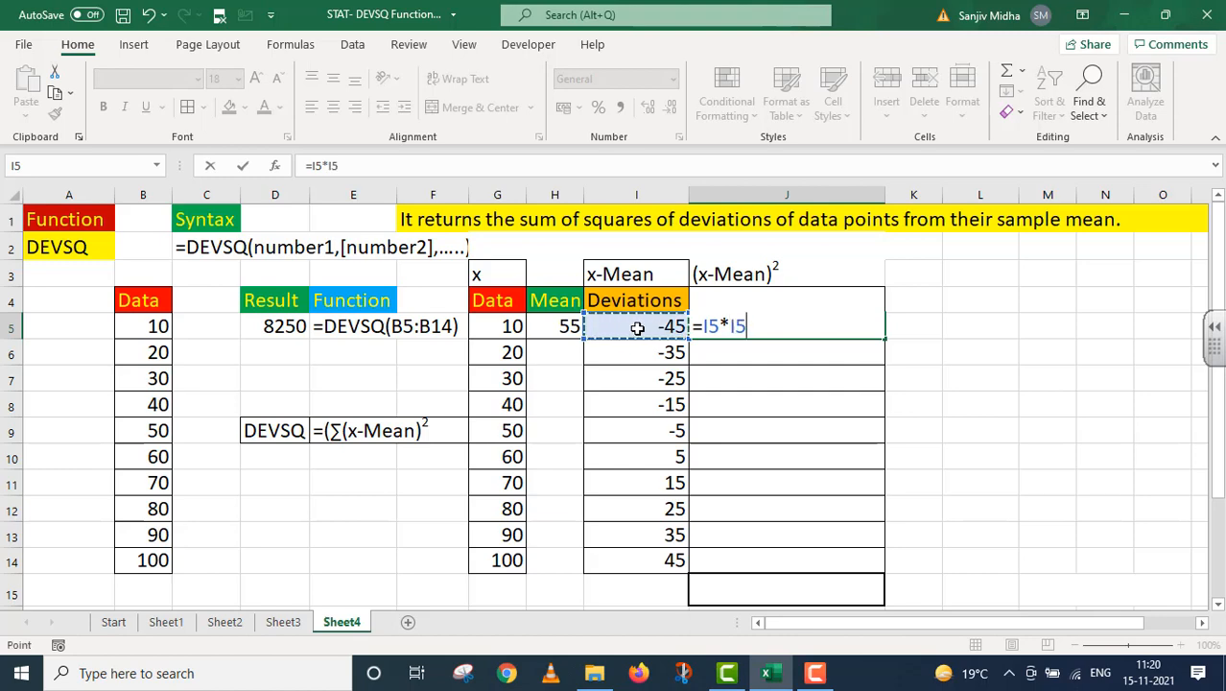
key("Return")
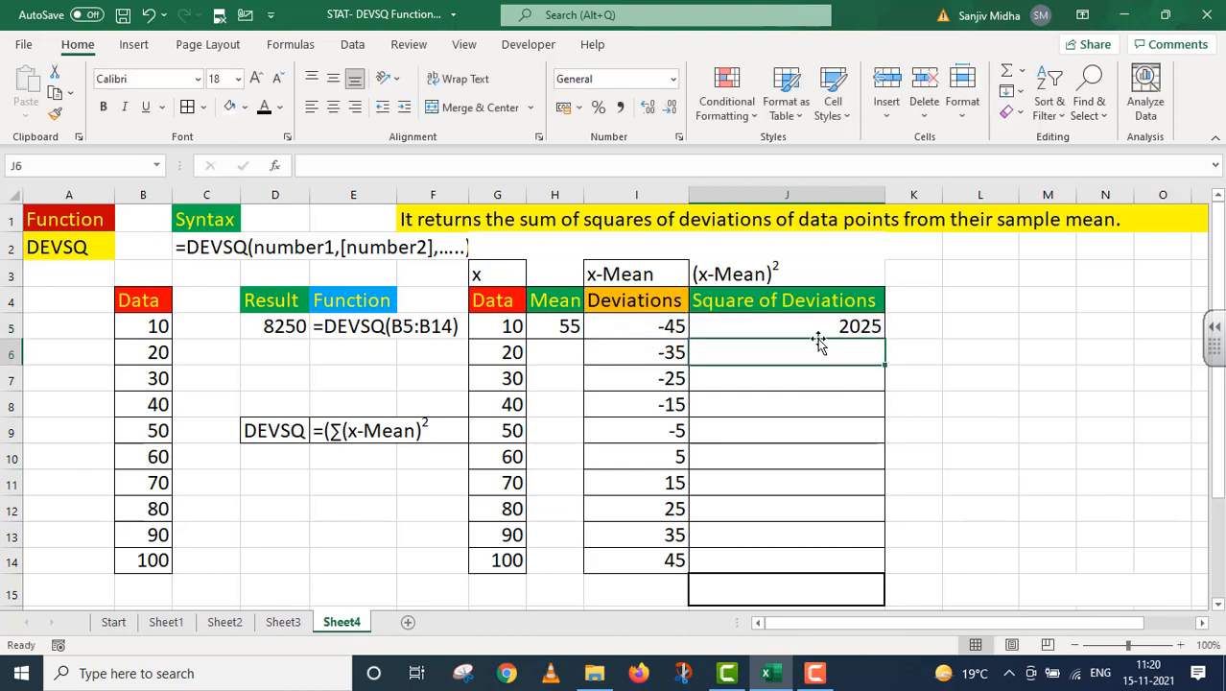
left_click(859, 328)
left_click_drag(883, 339, 879, 574)
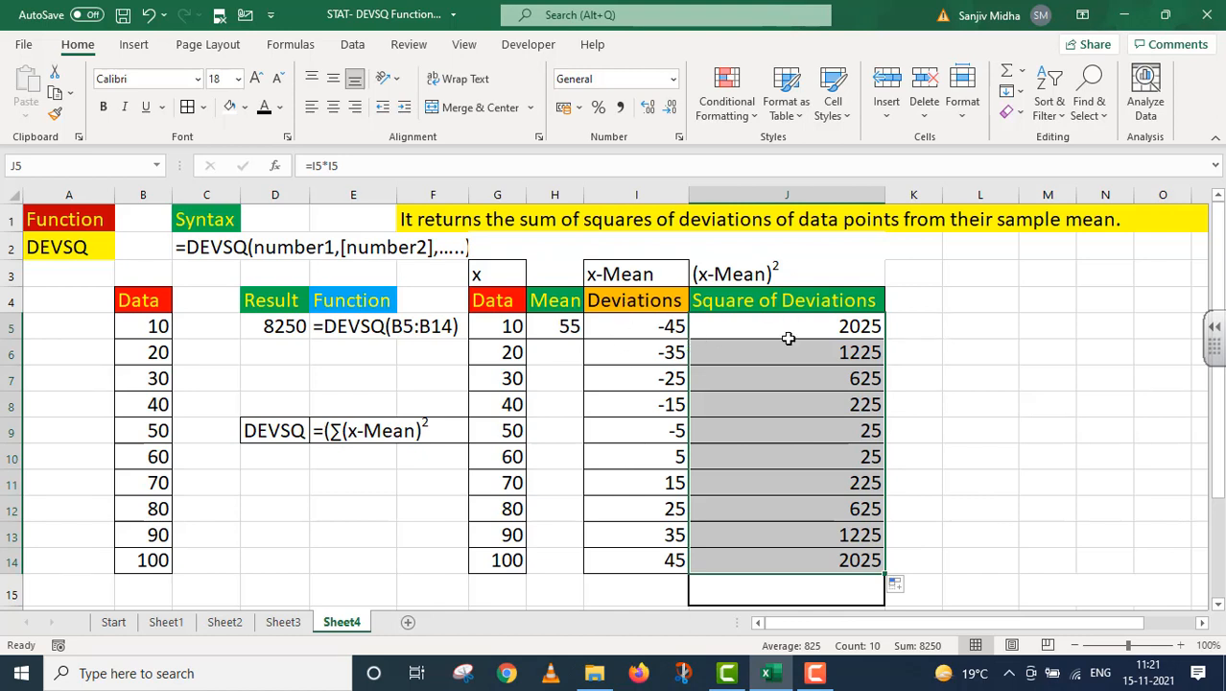
Total the squared deviations in J15 with =SUM(J5:J14) and make that total bold.
double_click(727, 592)
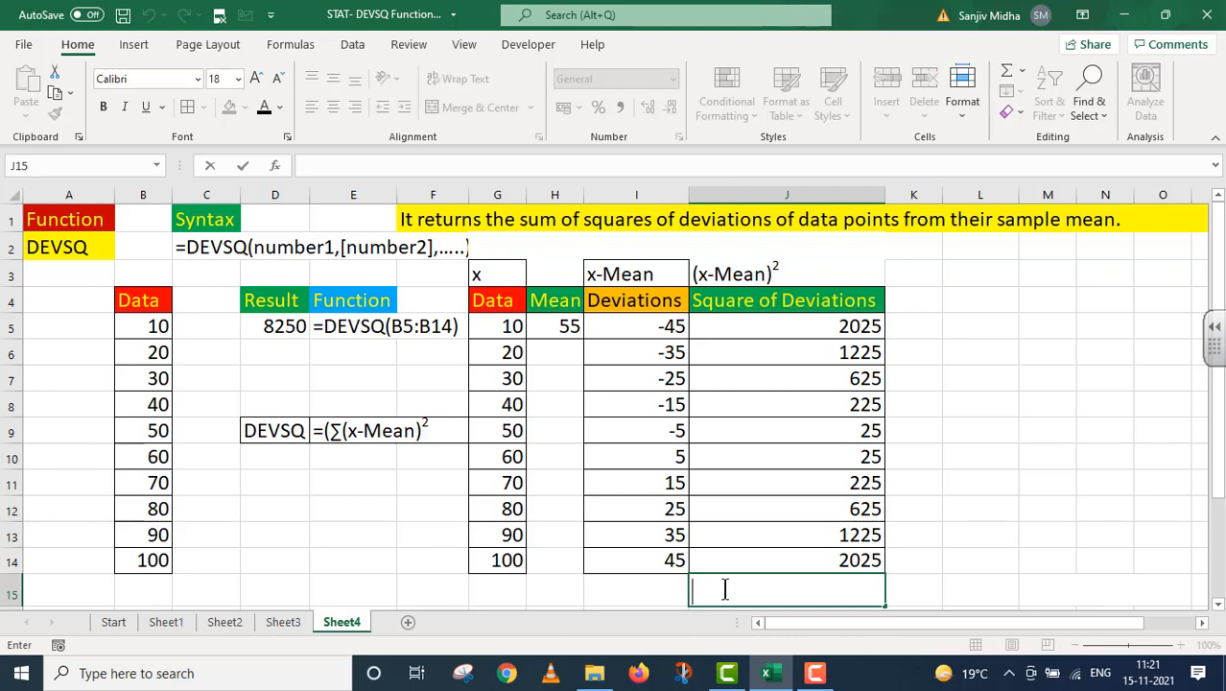
type("=SUM")
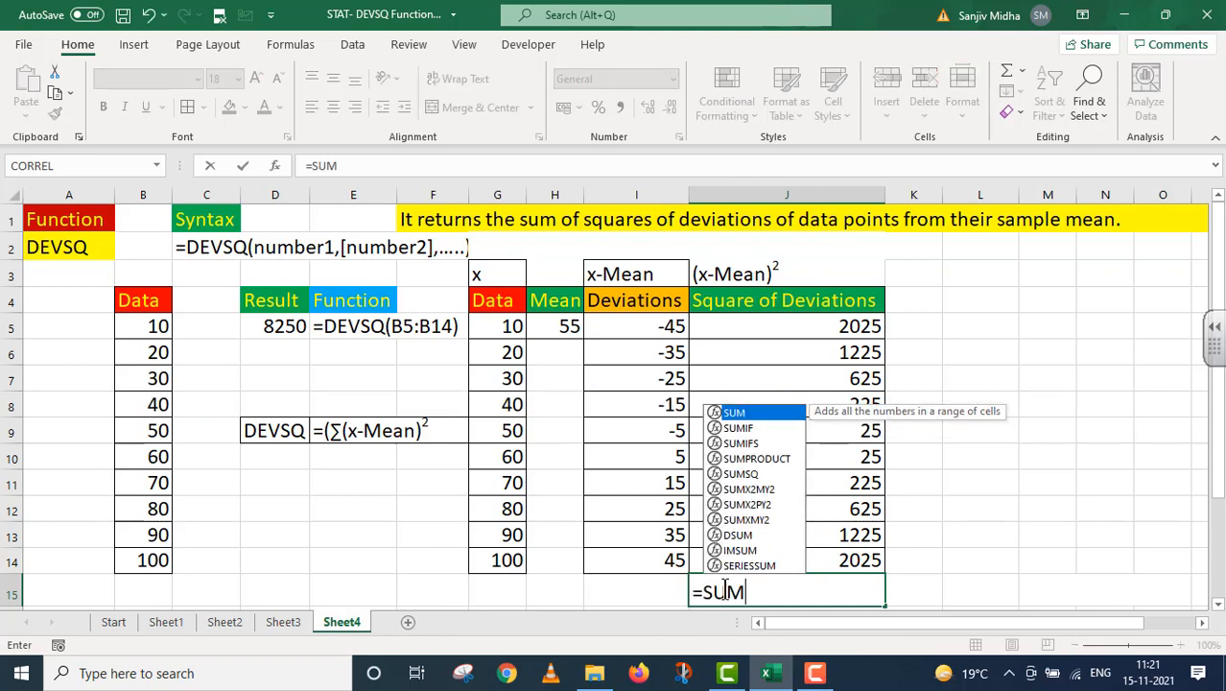
type("(")
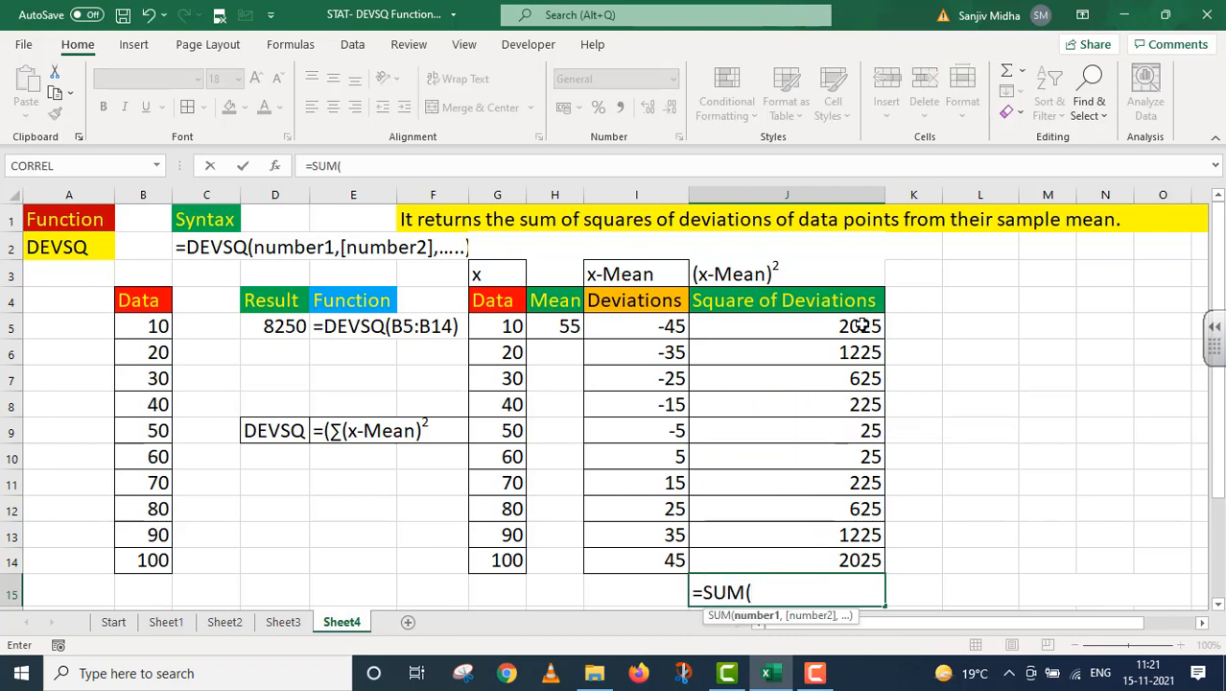
left_click_drag(862, 326, 831, 555)
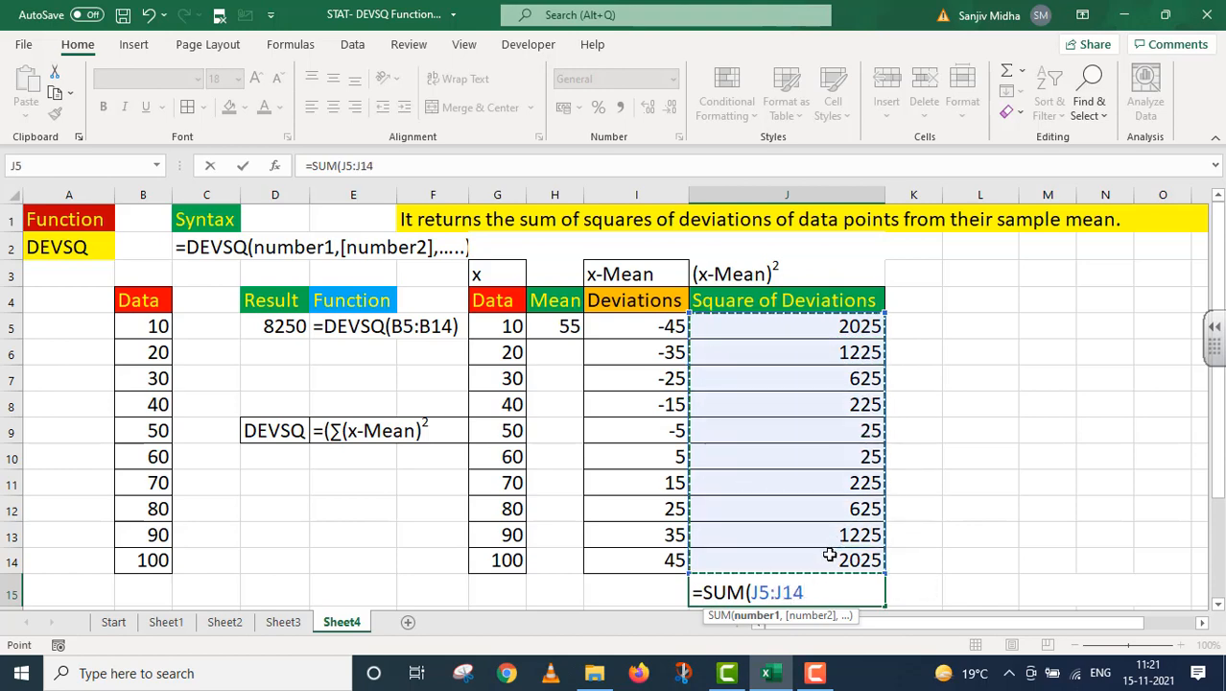
type(")")
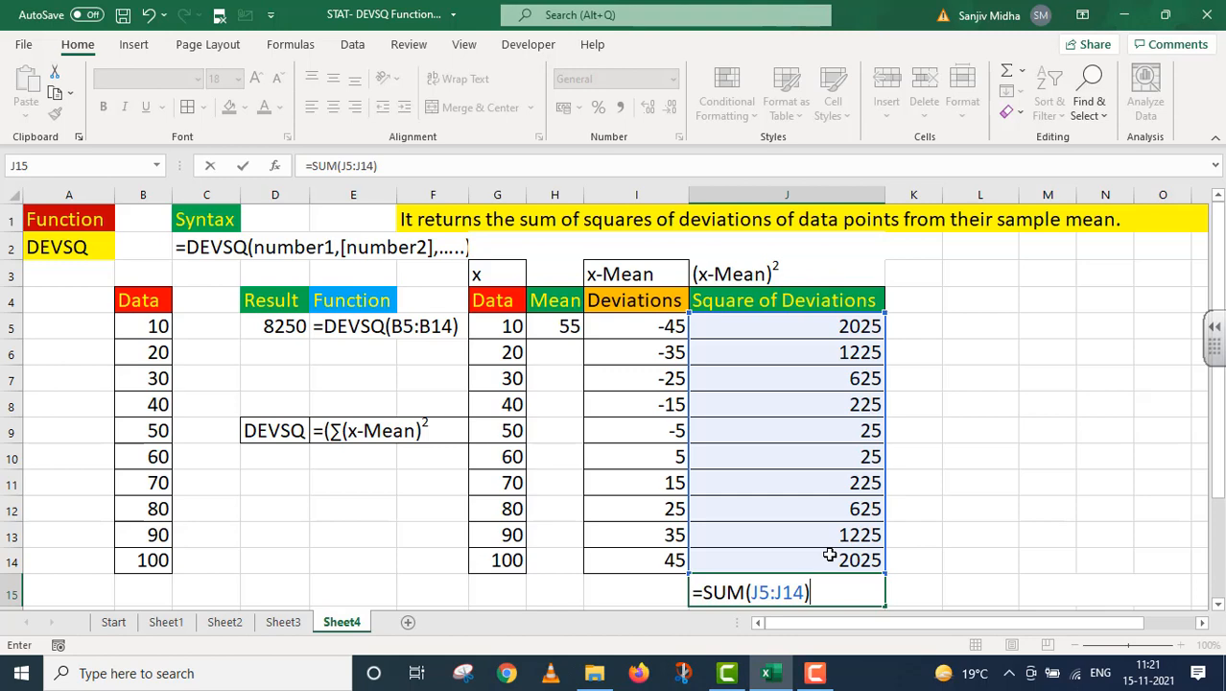
key("Return")
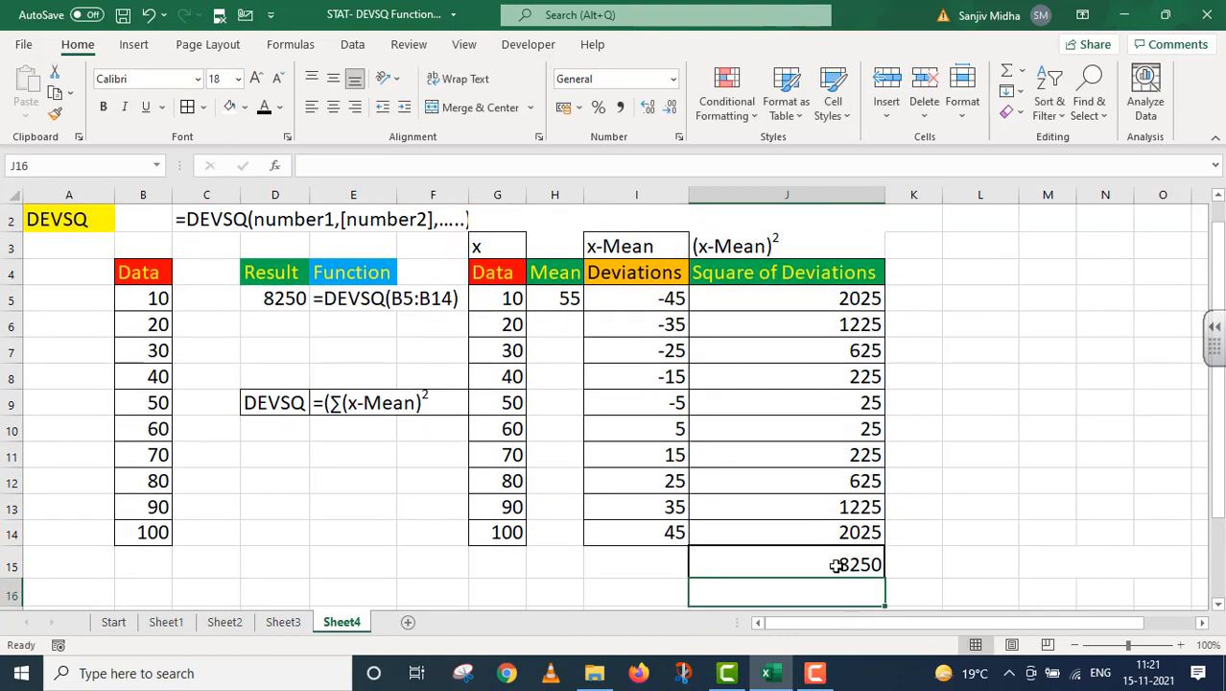
left_click(836, 566)
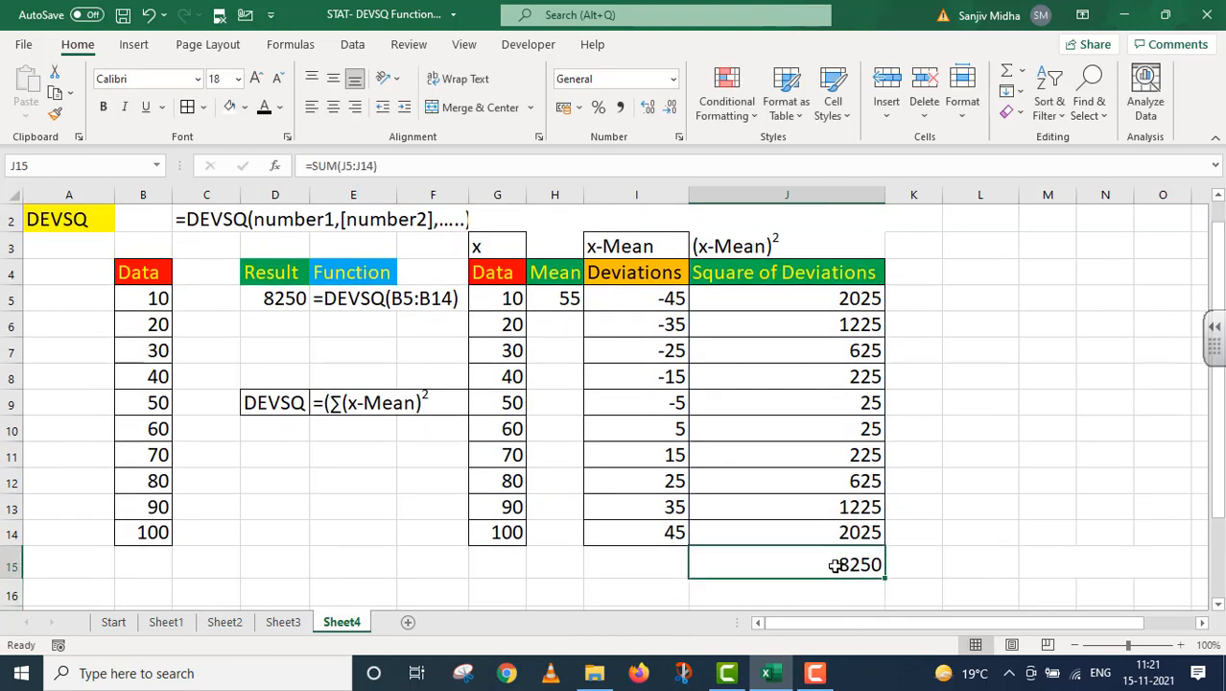
left_click(104, 108)
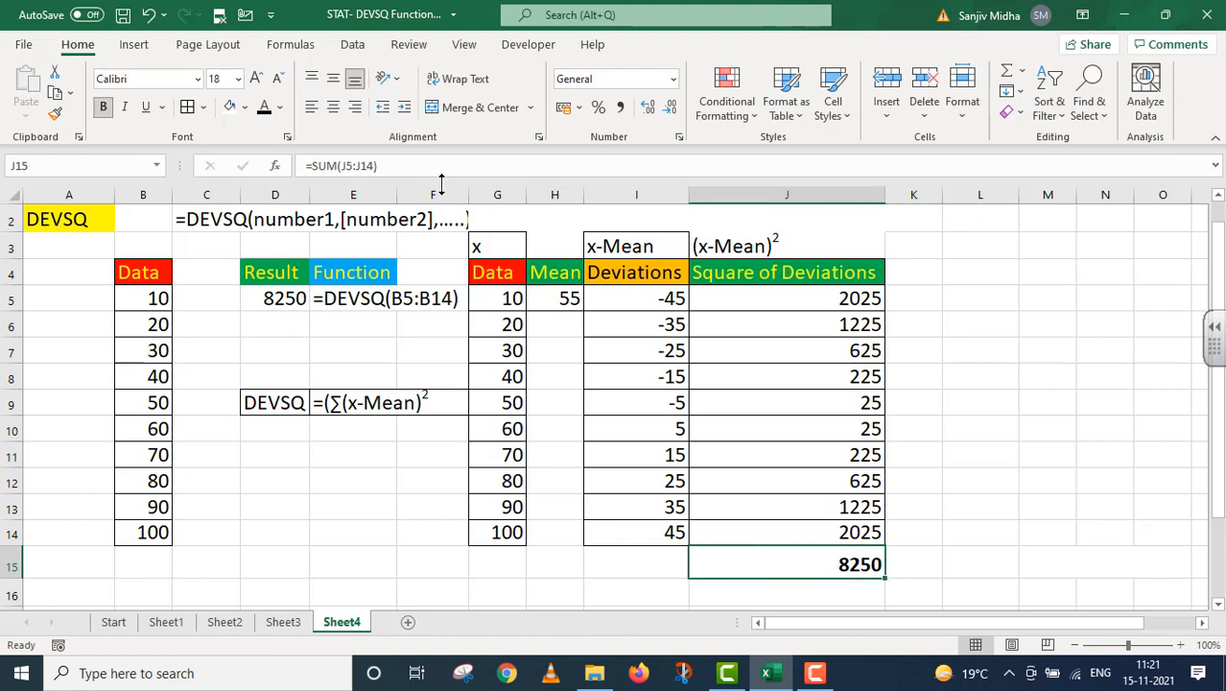
Copy the J15 formula into K15 as text, '=SUM(J5:J14), and set the font color of the hidden notation in M15 to black.
key("F2")
key("Return")
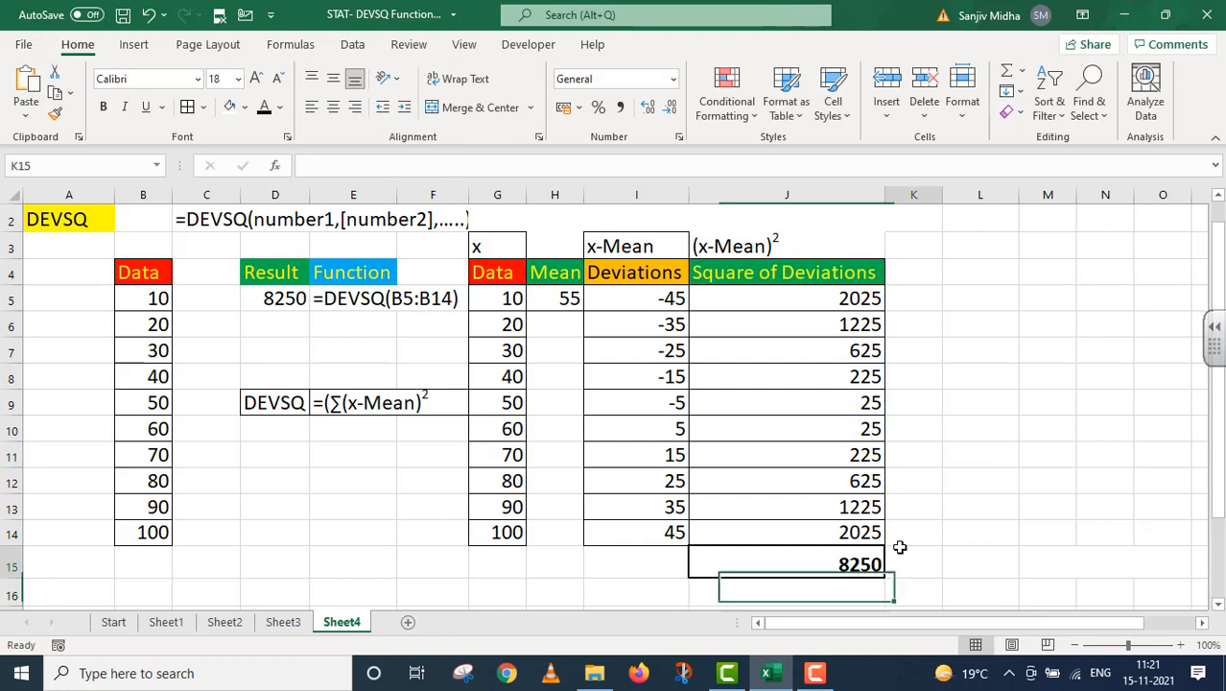
double_click(900, 556)
key("ctrl+v")
key("Home")
type("'")
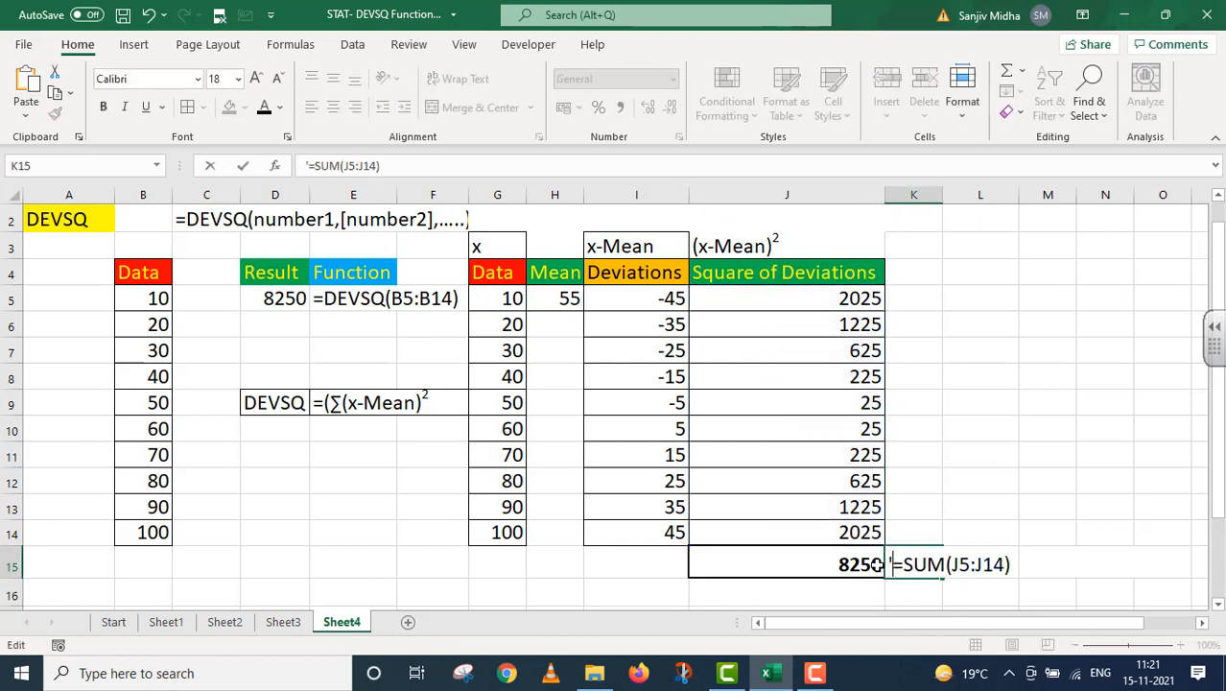
left_click(1024, 560)
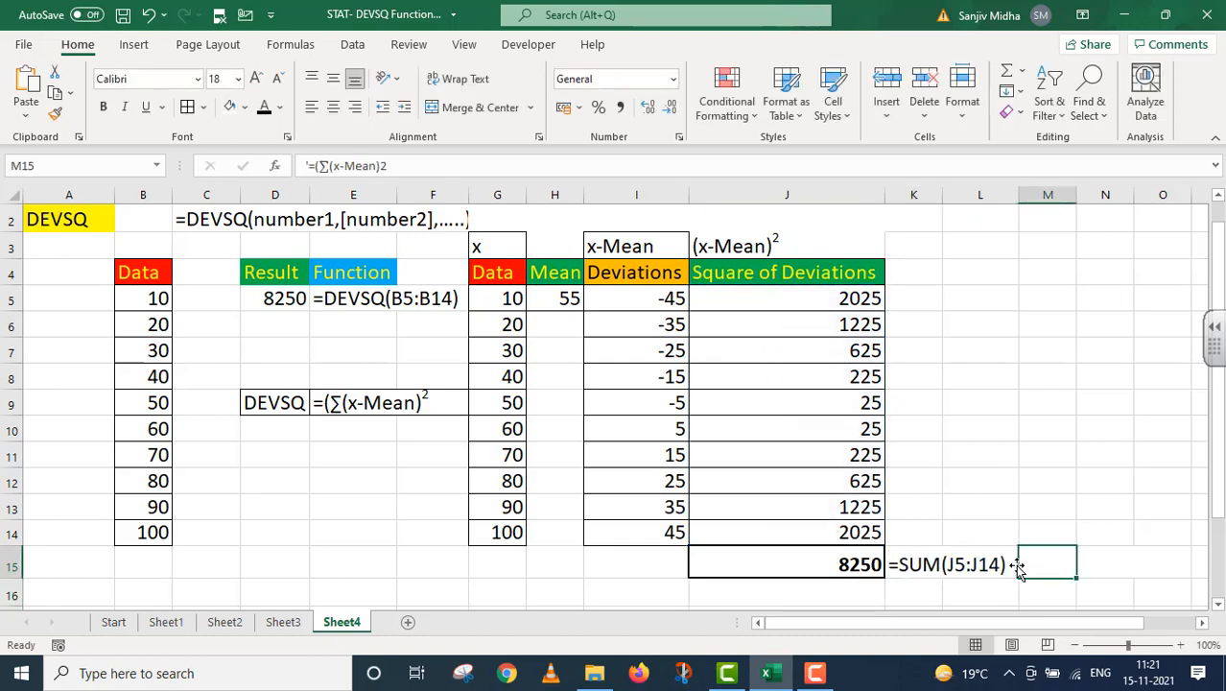
left_click(263, 107)
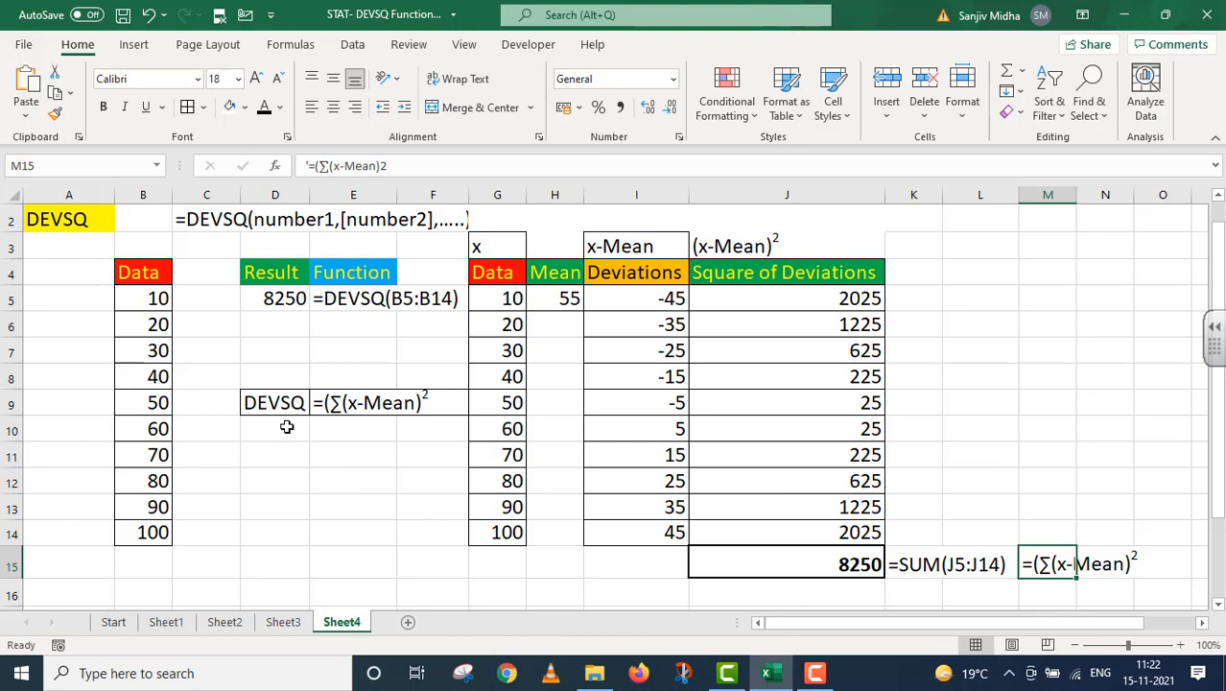
Make the DEVSQ result in D5 bold and select the total in J15 to compare the two.
left_click(281, 299)
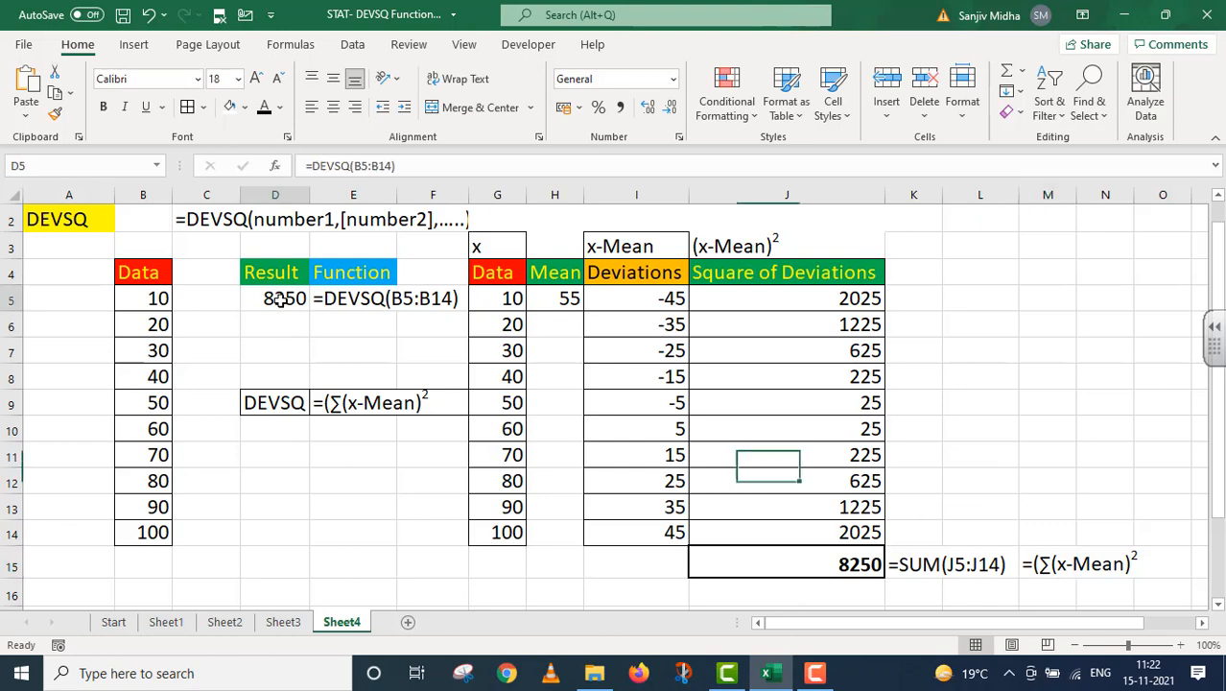
left_click(102, 107)
scroll(317, 518, "up", 1)
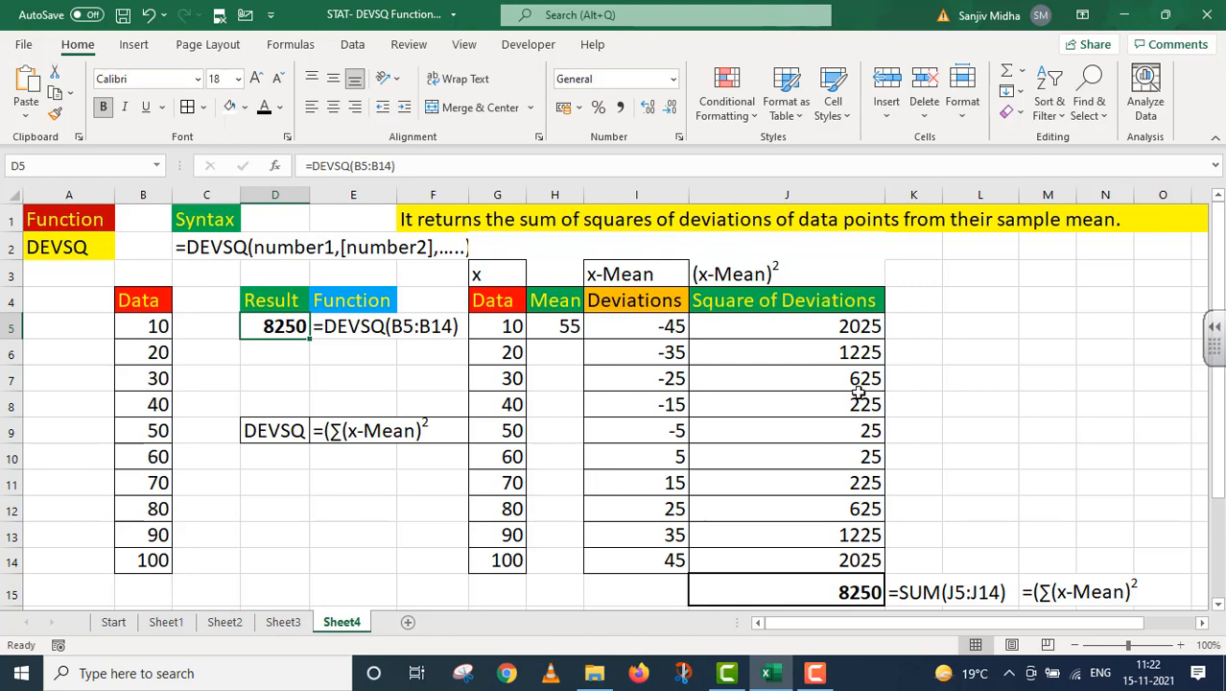
left_click(838, 594)
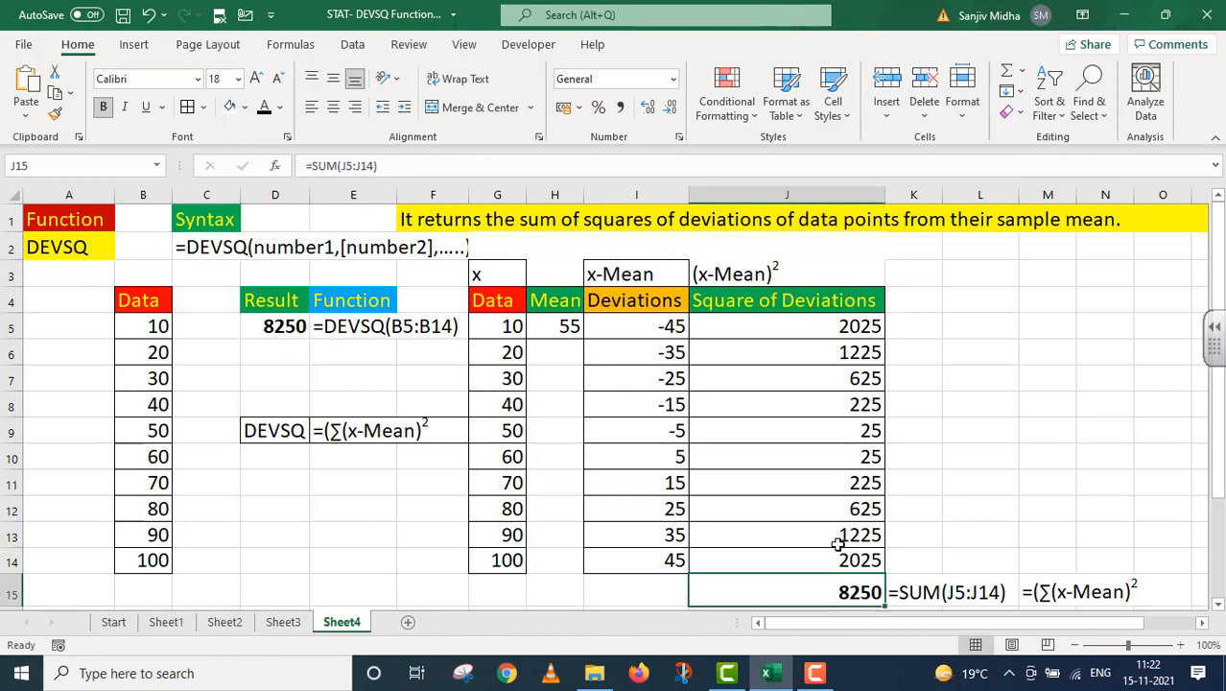